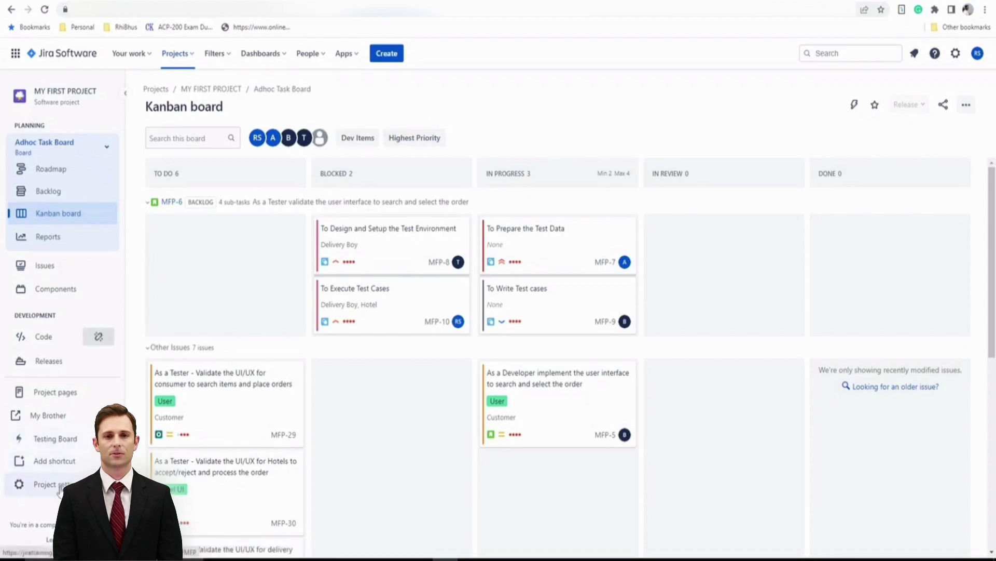
View the project's Testing Board menu and the Xray app's Getting Started page with its sidebar of search and report options.
{"action": "left_click", "coordinate": [57, 440]}
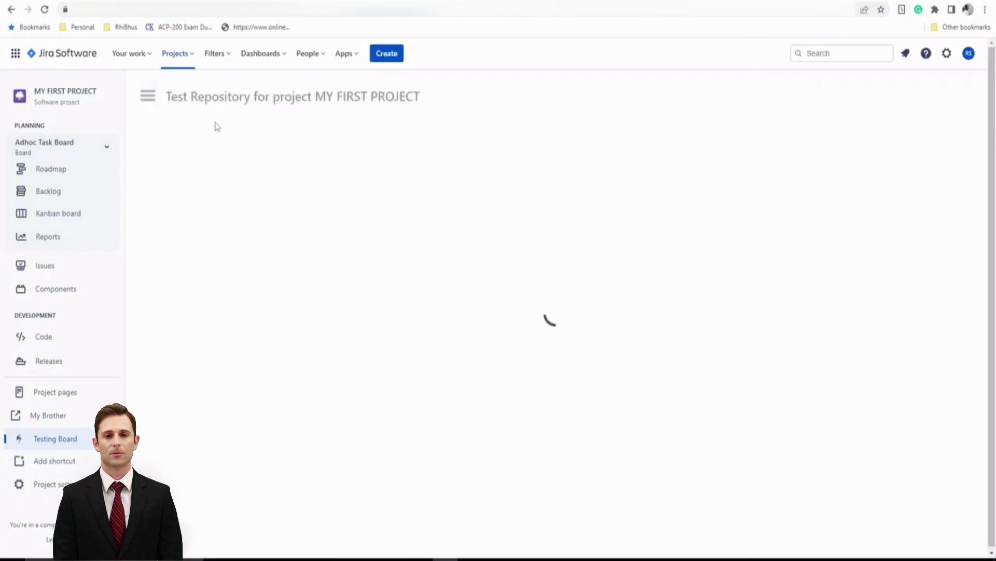
{"action": "left_click", "coordinate": [149, 97]}
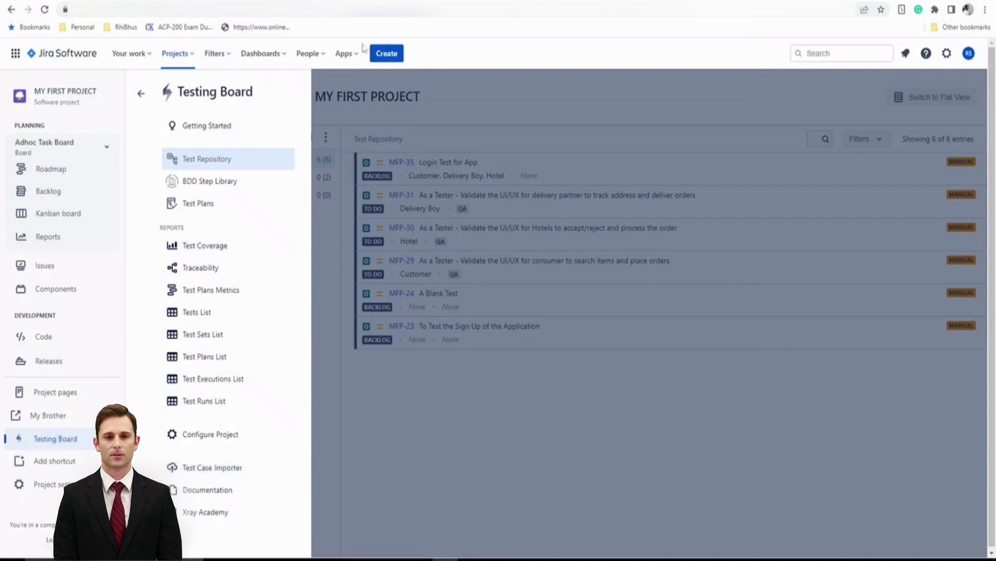
{"action": "left_click", "coordinate": [343, 54]}
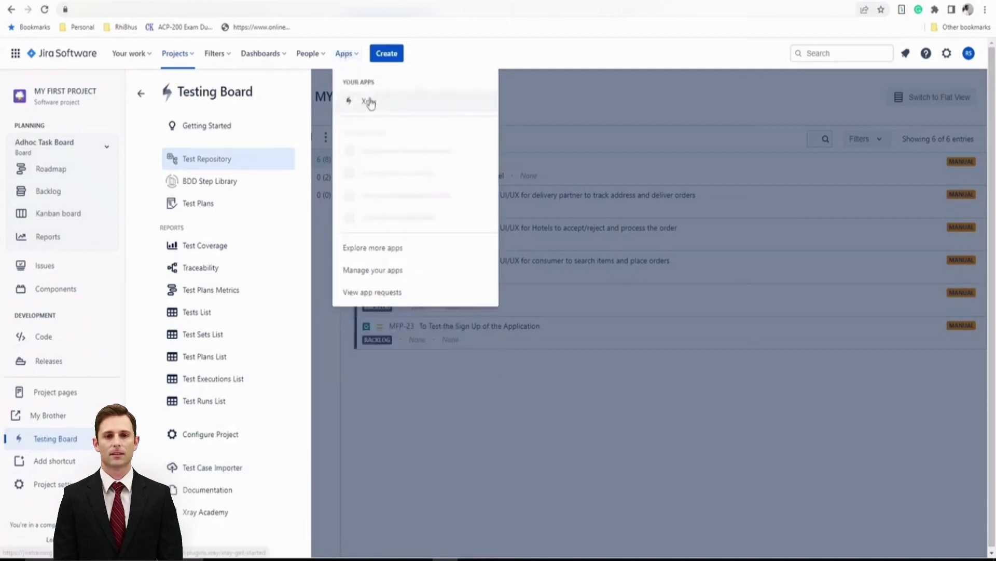
{"action": "left_click", "coordinate": [374, 104]}
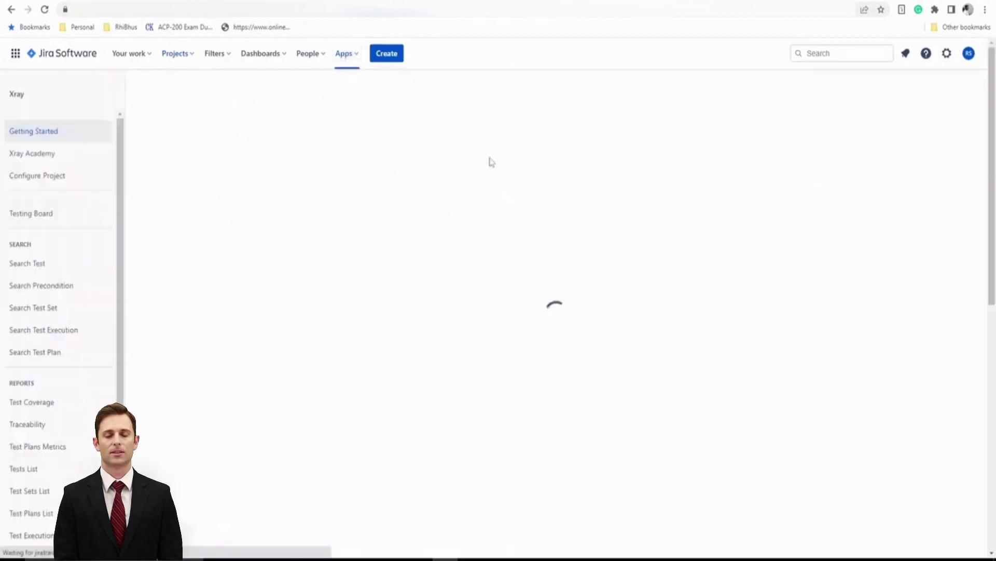
{"action": "scroll", "coordinate": [32, 452], "scroll_direction": "down", "scroll_amount": 2}
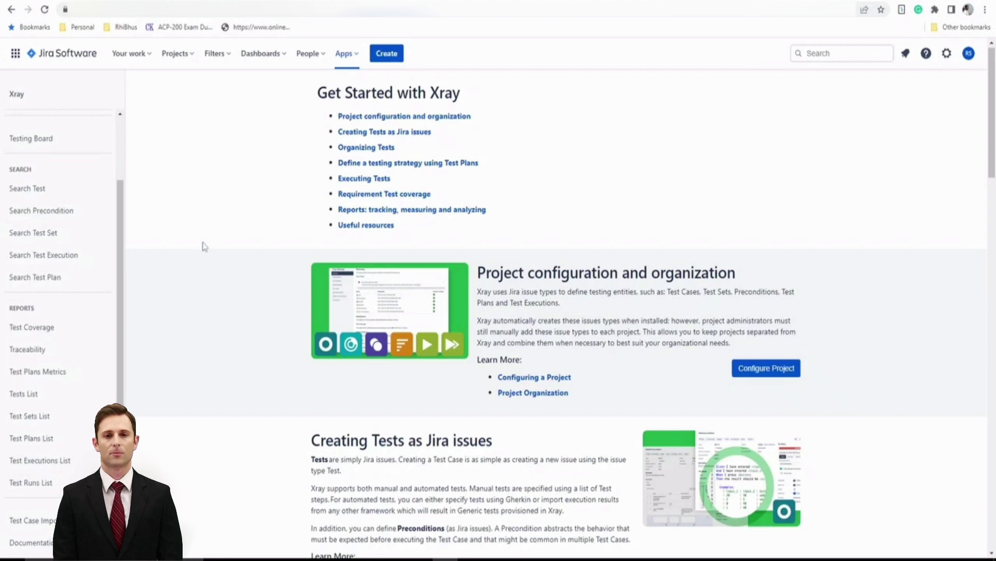
{"action": "scroll", "coordinate": [206, 243], "scroll_direction": "up", "scroll_amount": 1}
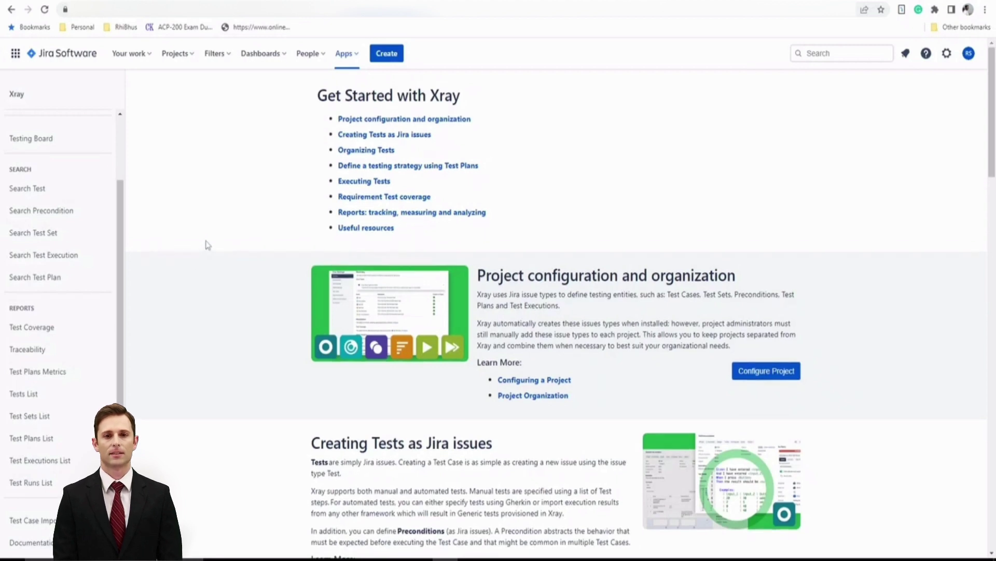
Go to MY FIRST PROJECT's Kanban board, inspect the test step form of issue MFP-29, and close the issue.
{"action": "left_click", "coordinate": [182, 58]}
{"action": "left_click", "coordinate": [206, 103]}
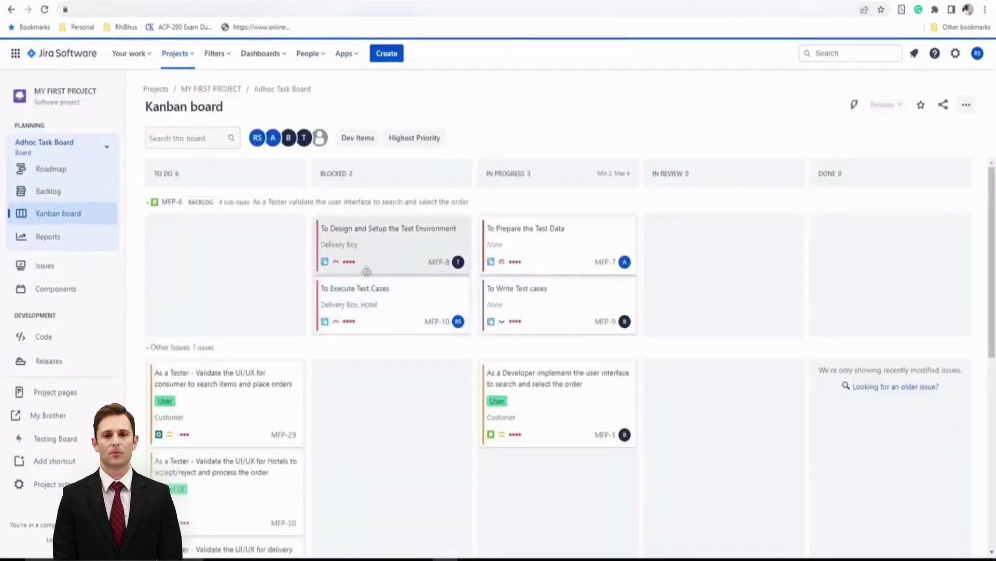
{"action": "left_click", "coordinate": [358, 409]}
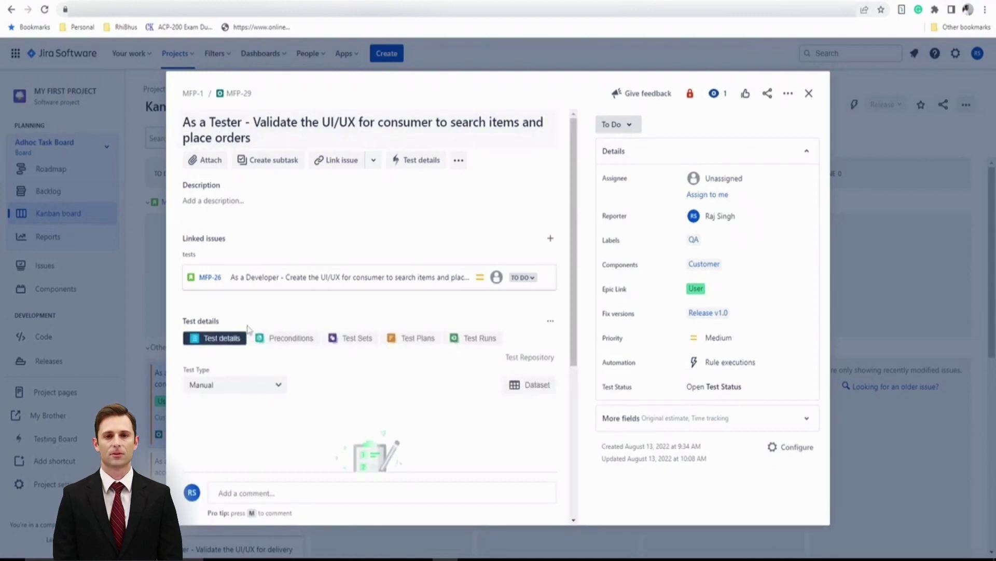
{"action": "scroll", "coordinate": [247, 329], "scroll_direction": "down", "scroll_amount": 3}
{"action": "left_click", "coordinate": [295, 422]}
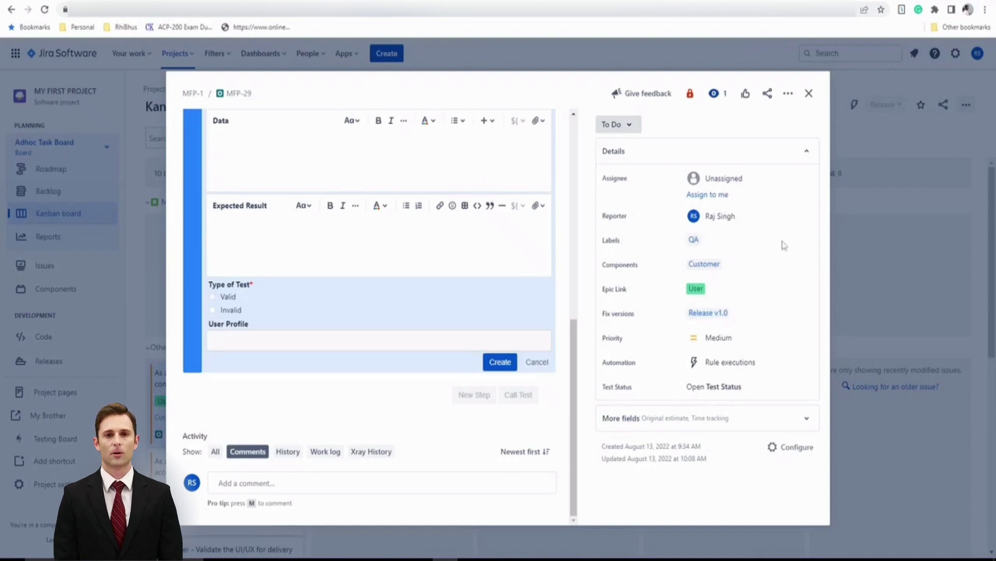
{"action": "left_click", "coordinate": [809, 93]}
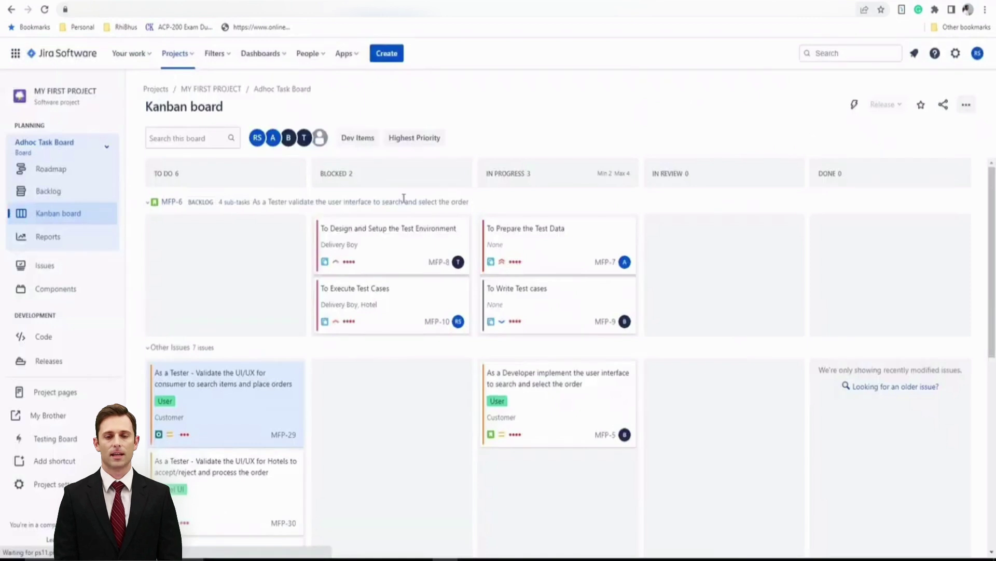
Review the full list of issues in MY FIRST PROJECT and return to the project navigation.
{"action": "left_click", "coordinate": [55, 272]}
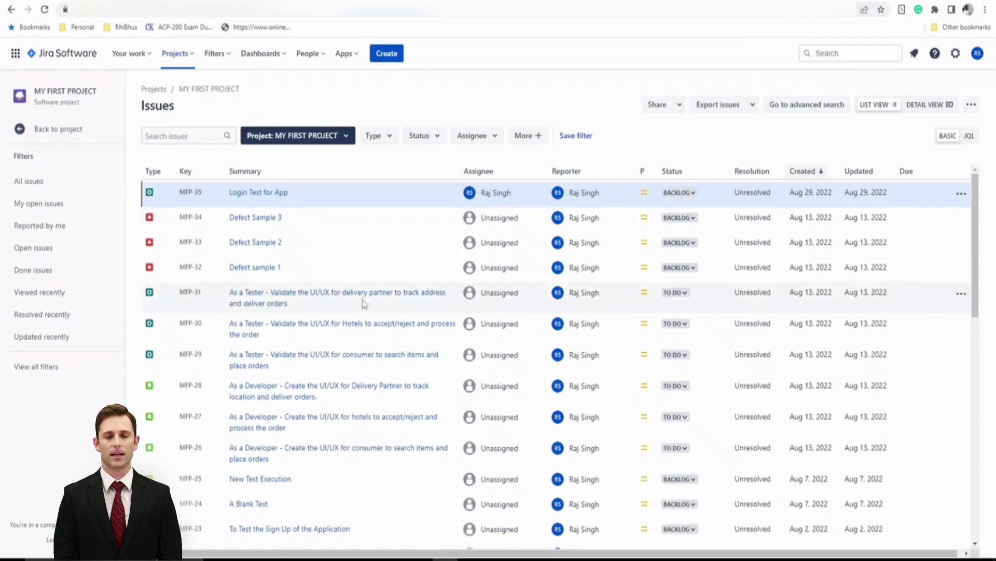
{"action": "scroll", "coordinate": [343, 249], "scroll_direction": "down", "scroll_amount": 5}
{"action": "scroll", "coordinate": [363, 301], "scroll_direction": "up", "scroll_amount": 5}
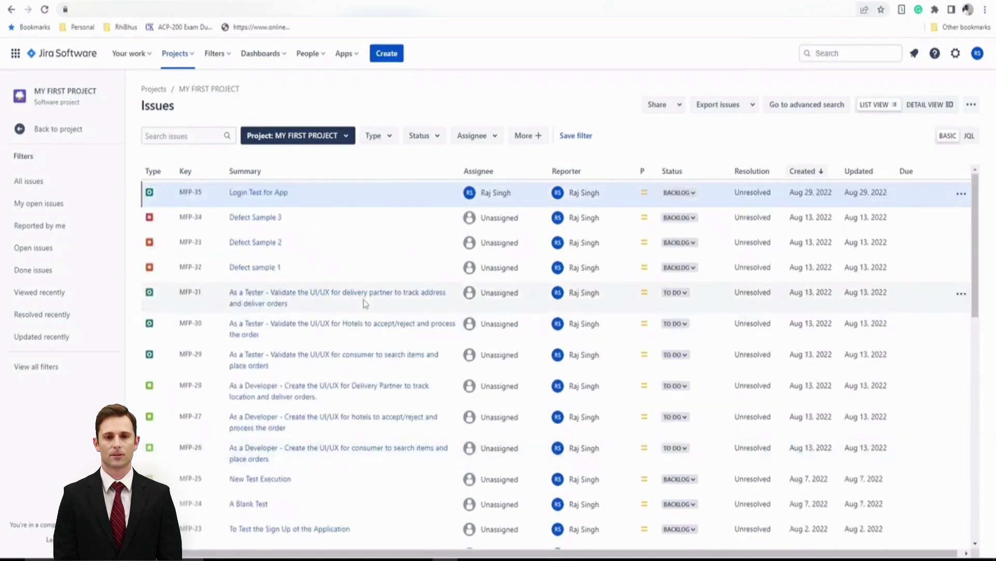
{"action": "scroll", "coordinate": [366, 301], "scroll_direction": "down", "scroll_amount": 10}
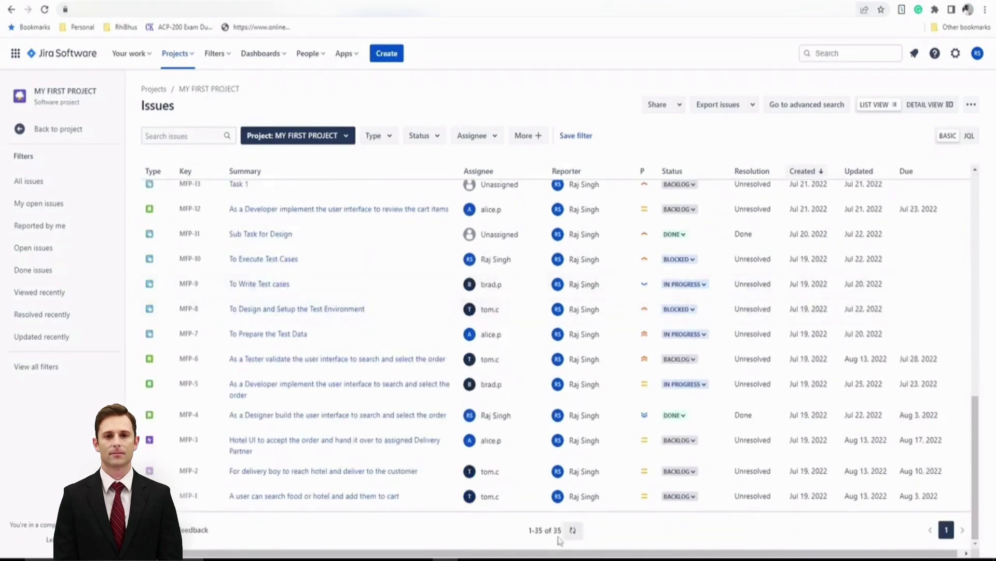
{"action": "scroll", "coordinate": [407, 337], "scroll_direction": "up", "scroll_amount": 5}
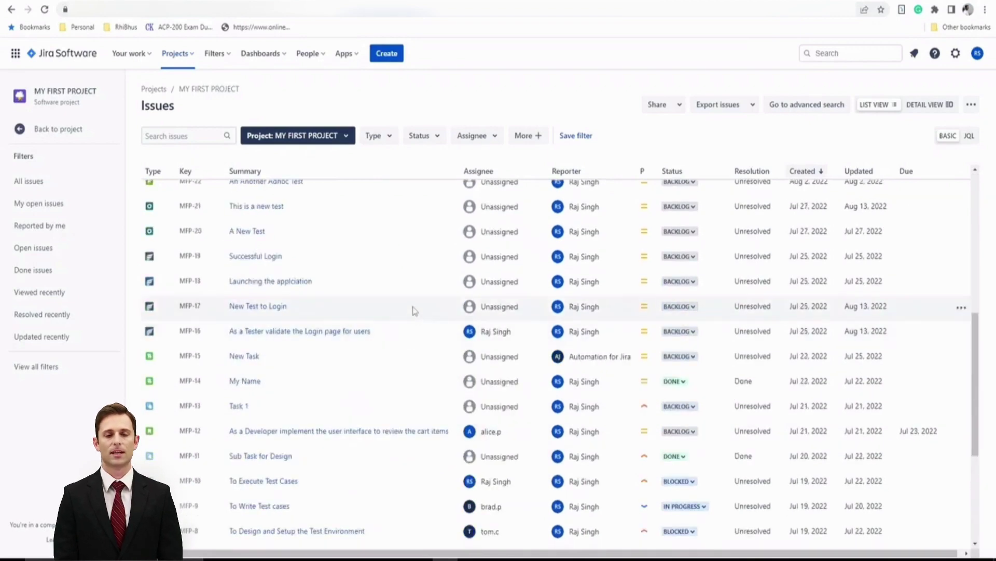
{"action": "scroll", "coordinate": [393, 312], "scroll_direction": "up", "scroll_amount": 4}
{"action": "scroll", "coordinate": [391, 317], "scroll_direction": "up", "scroll_amount": 3}
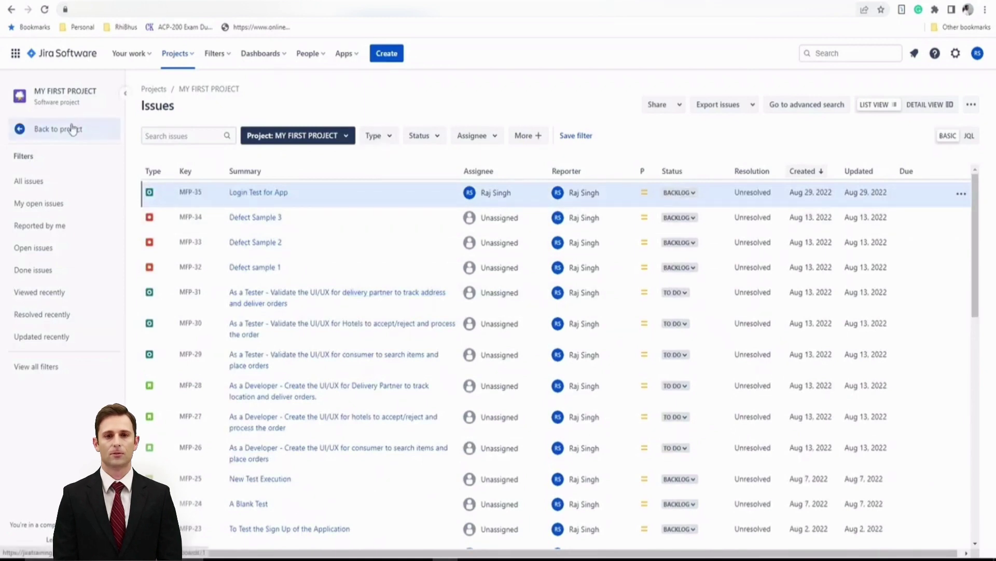
{"action": "left_click", "coordinate": [74, 128]}
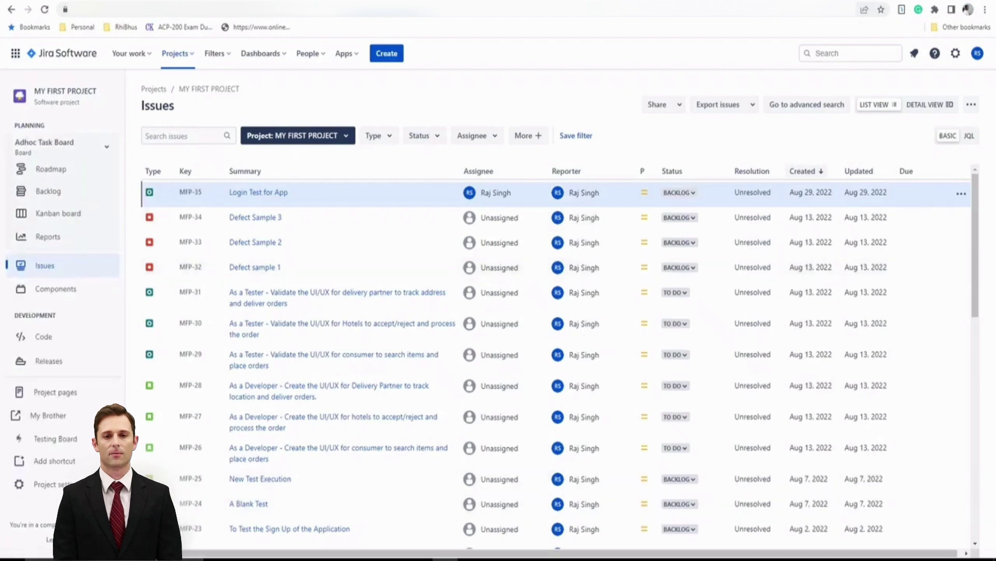
Switch to the Excel test case sheet and examine the header row and the Issue Type cells B2:B9.
{"action": "left_click", "coordinate": [495, 514]}
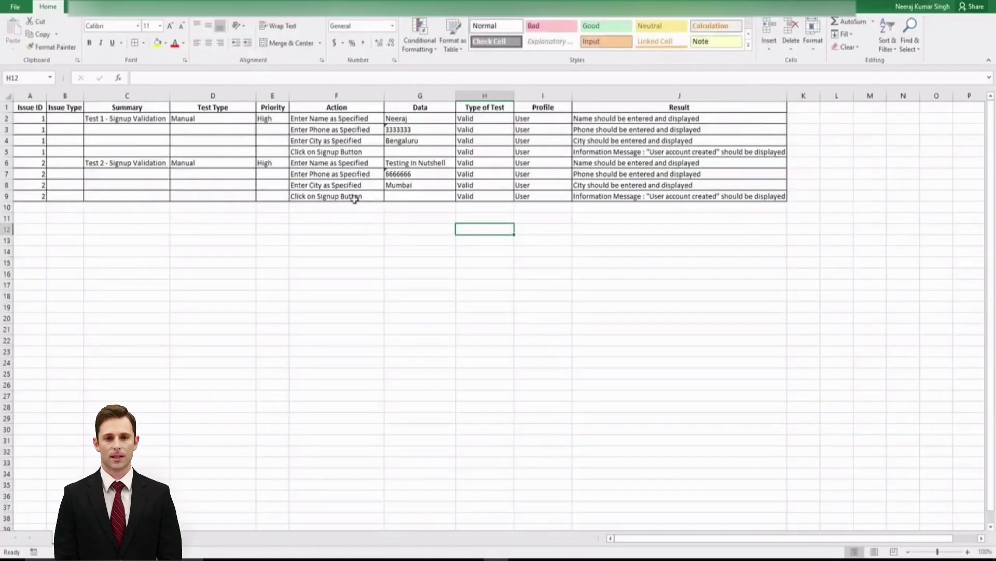
{"action": "left_click_drag", "start_coordinate": [27, 108], "coordinate": [641, 107]}
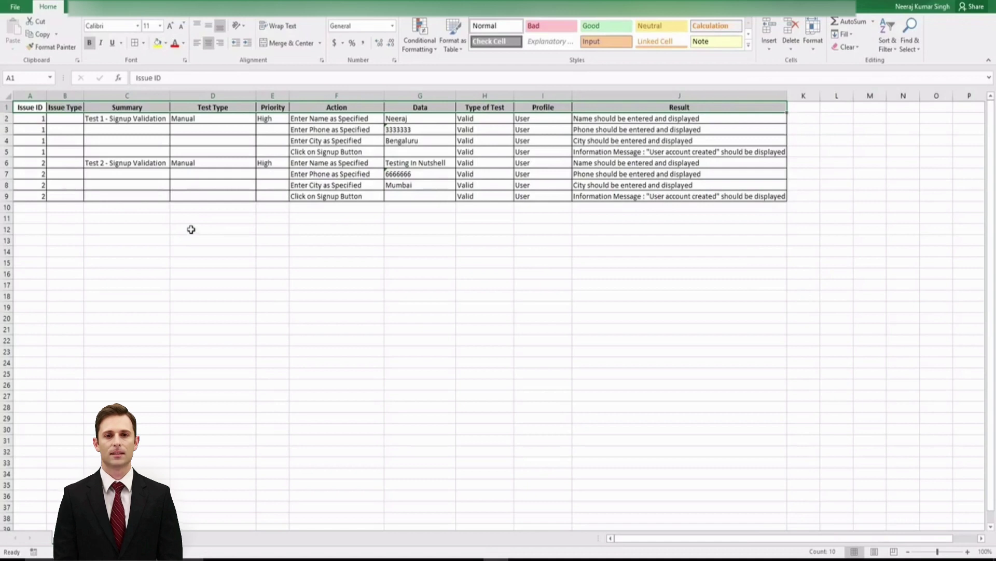
{"action": "left_click_drag", "start_coordinate": [61, 119], "coordinate": [61, 196]}
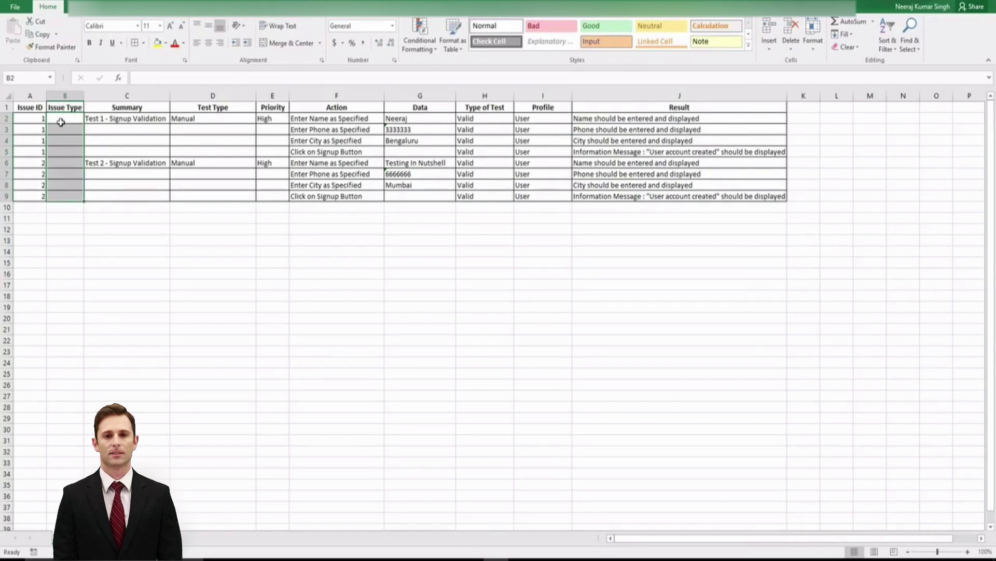
{"action": "left_click", "coordinate": [61, 123]}
{"action": "left_click_drag", "start_coordinate": [66, 161], "coordinate": [63, 197]}
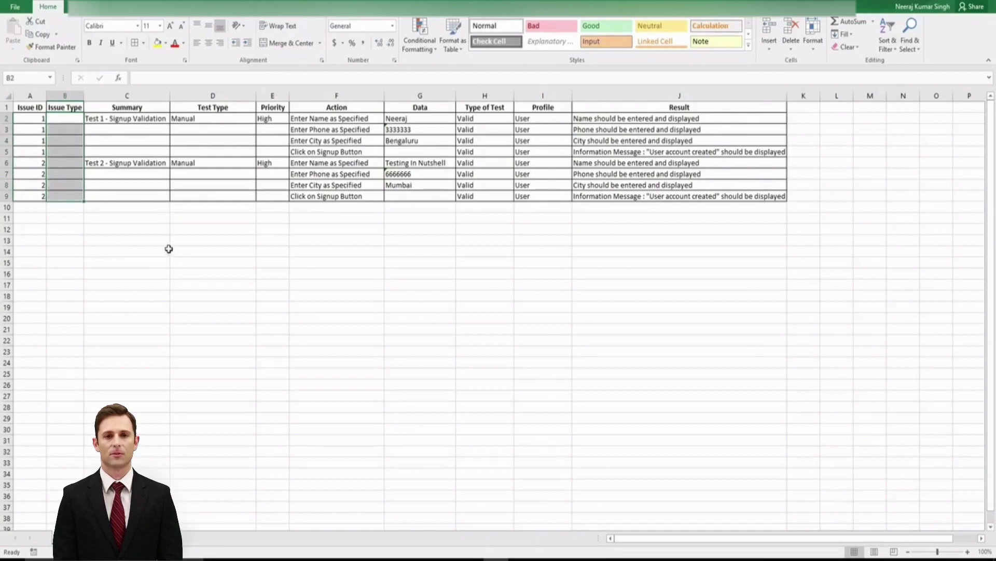
{"action": "left_click_drag", "start_coordinate": [58, 119], "coordinate": [57, 195]}
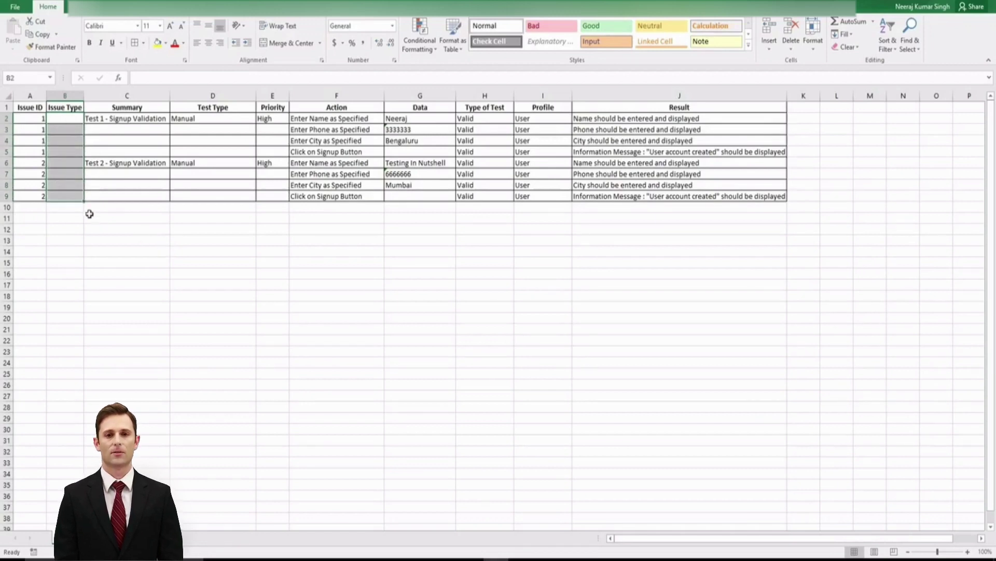
{"action": "left_click_drag", "start_coordinate": [64, 117], "coordinate": [57, 195]}
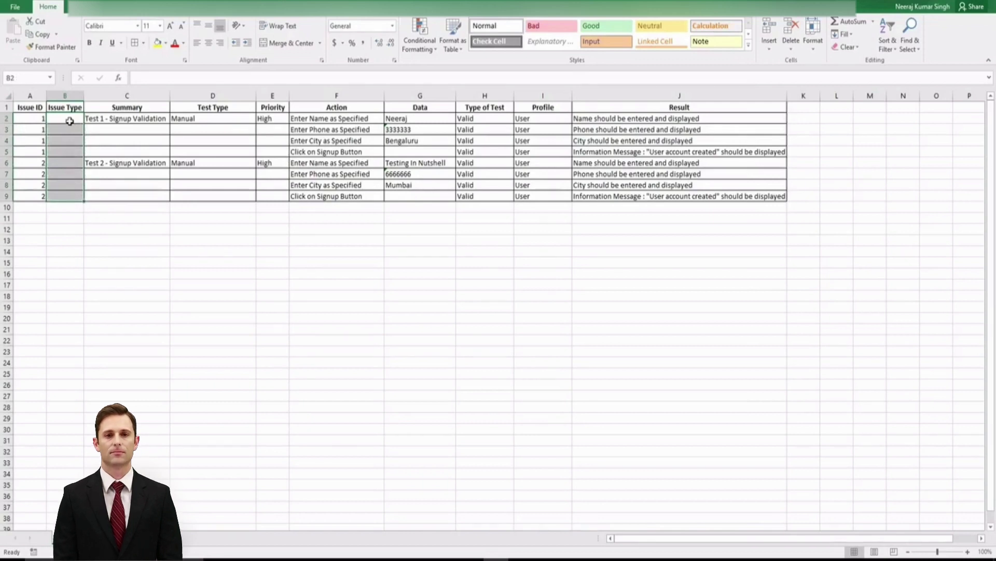
{"action": "left_click", "coordinate": [73, 120]}
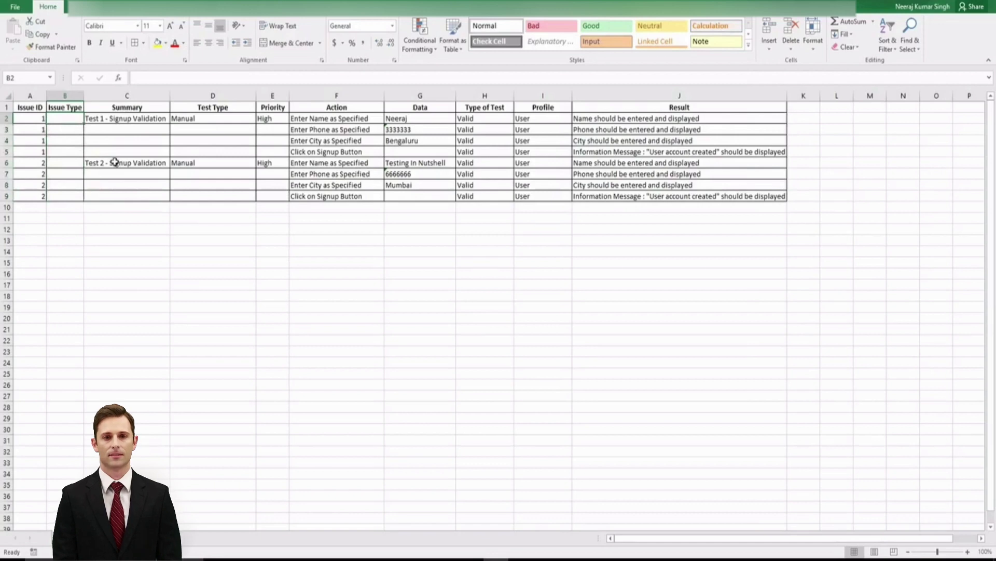
Examine the headings from Action to Profile and how the Issue ID values group the first test's action rows.
{"action": "left_click", "coordinate": [328, 108]}
{"action": "left_click_drag", "start_coordinate": [328, 108], "coordinate": [539, 108]}
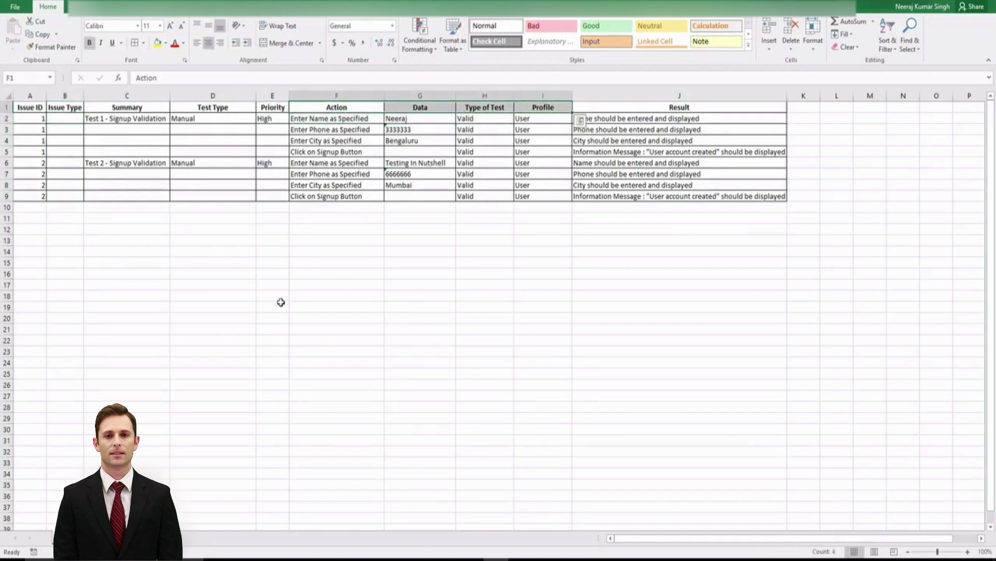
{"action": "left_click_drag", "start_coordinate": [38, 122], "coordinate": [28, 194]}
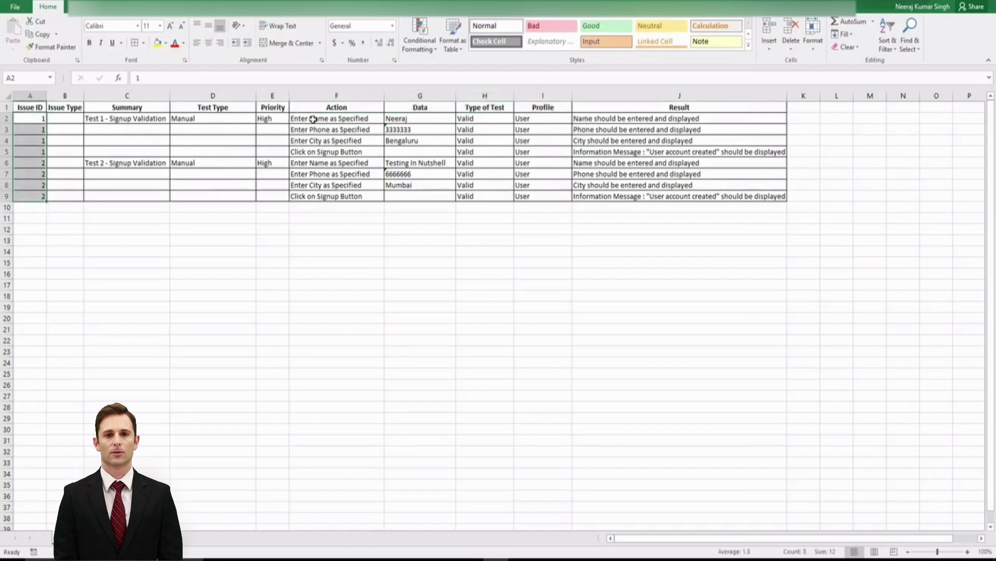
{"action": "left_click_drag", "start_coordinate": [305, 118], "coordinate": [305, 152]}
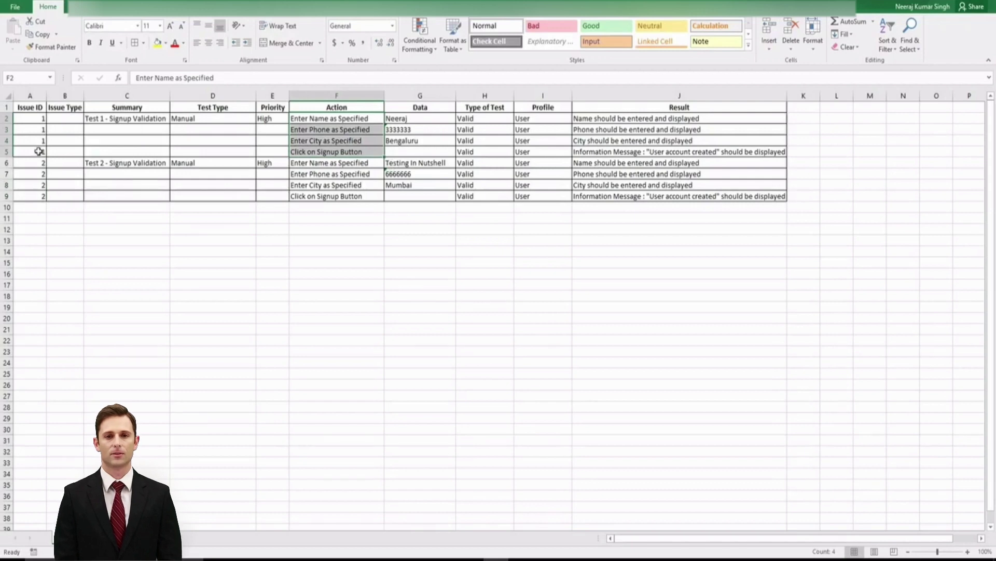
{"action": "left_click_drag", "start_coordinate": [38, 119], "coordinate": [40, 151]}
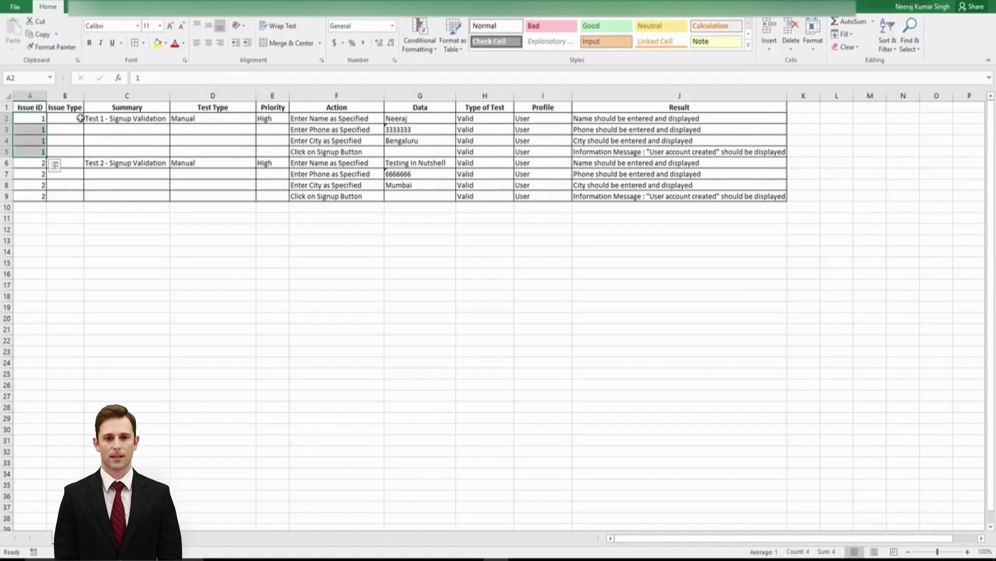
Examine the first test's Summary, Test Type, Priority, Action, Data, Type of Test, Profile and Result entries, and the free column beside them.
{"action": "left_click", "coordinate": [131, 106]}
{"action": "left_click", "coordinate": [131, 123]}
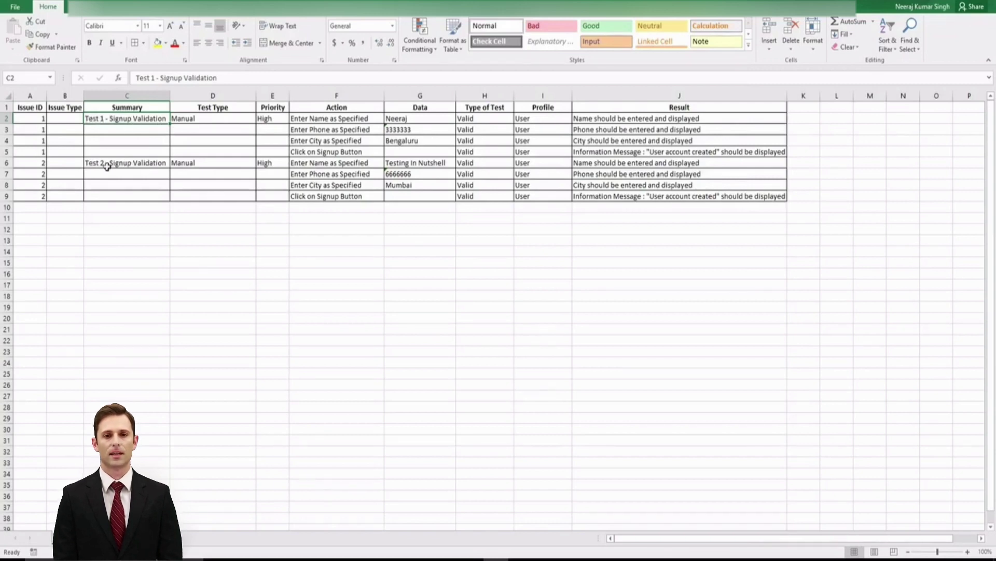
{"action": "left_click", "coordinate": [193, 119]}
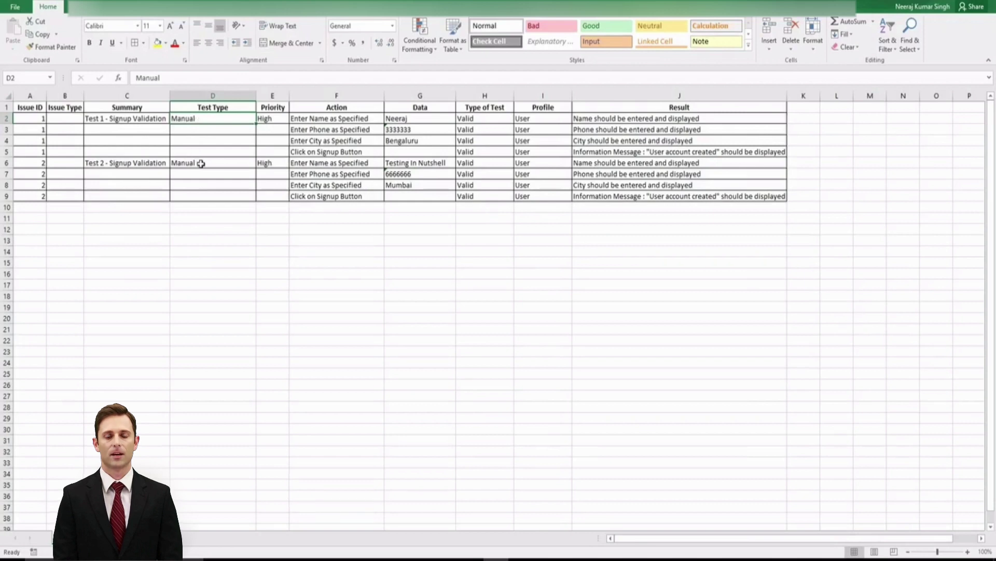
{"action": "left_click", "coordinate": [275, 118]}
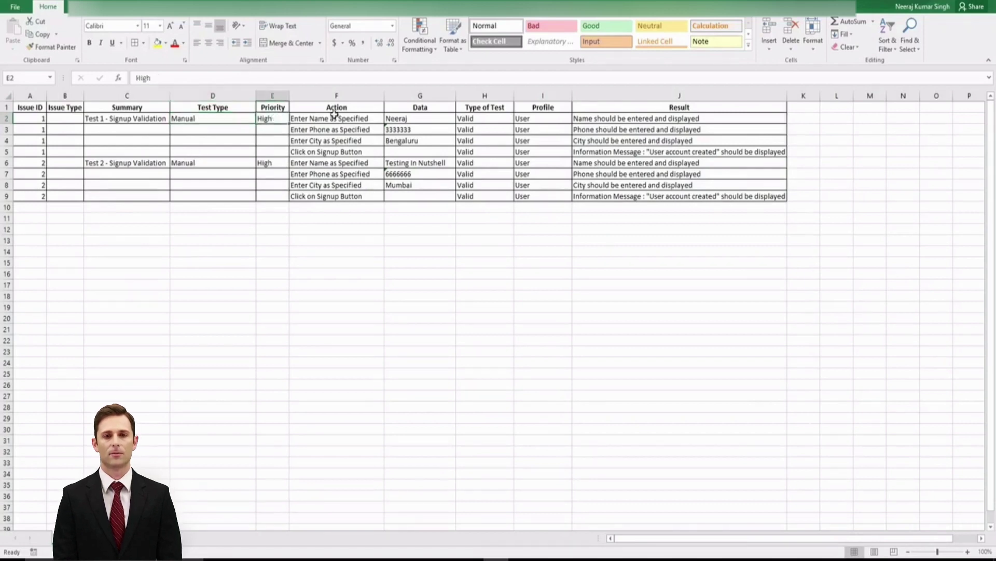
{"action": "left_click_drag", "start_coordinate": [328, 119], "coordinate": [323, 152]}
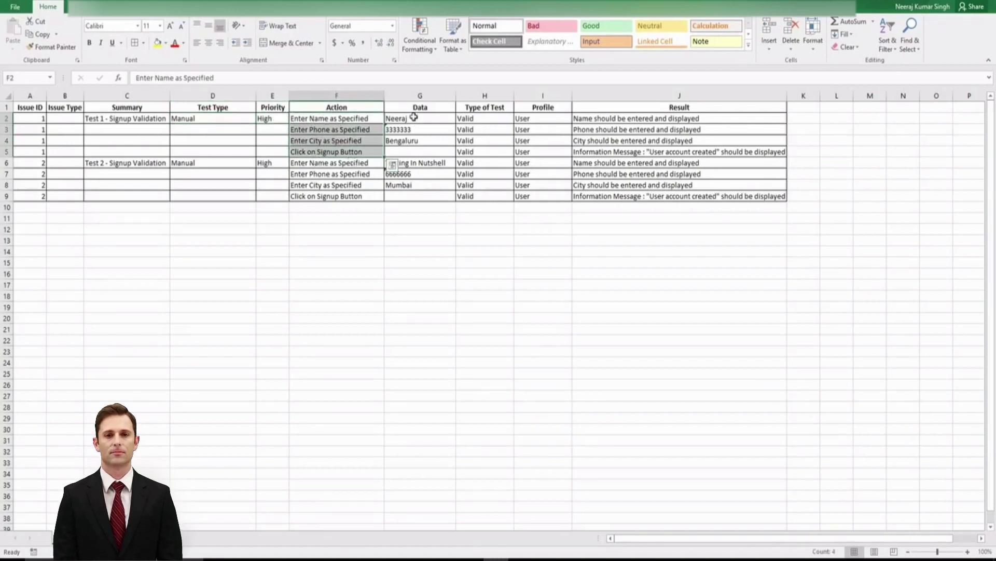
{"action": "left_click_drag", "start_coordinate": [413, 118], "coordinate": [415, 140]}
{"action": "left_click_drag", "start_coordinate": [470, 119], "coordinate": [473, 151]}
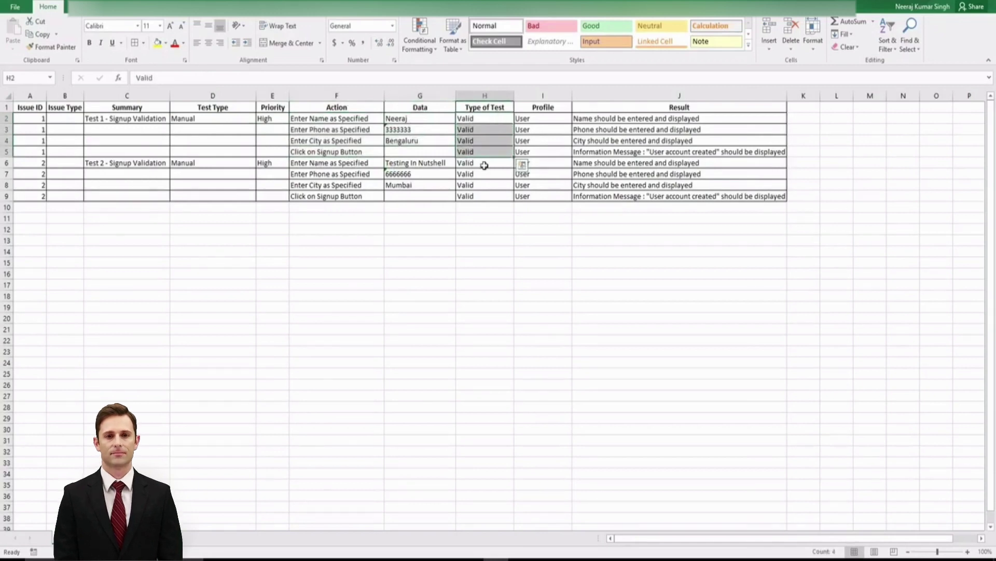
{"action": "left_click_drag", "start_coordinate": [524, 119], "coordinate": [530, 149]}
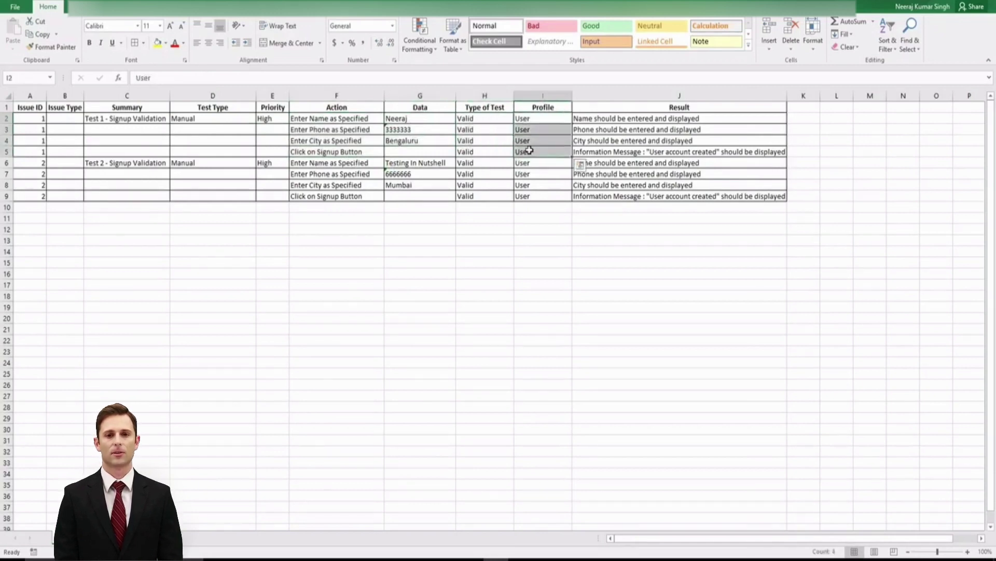
{"action": "left_click_drag", "start_coordinate": [611, 120], "coordinate": [614, 151]}
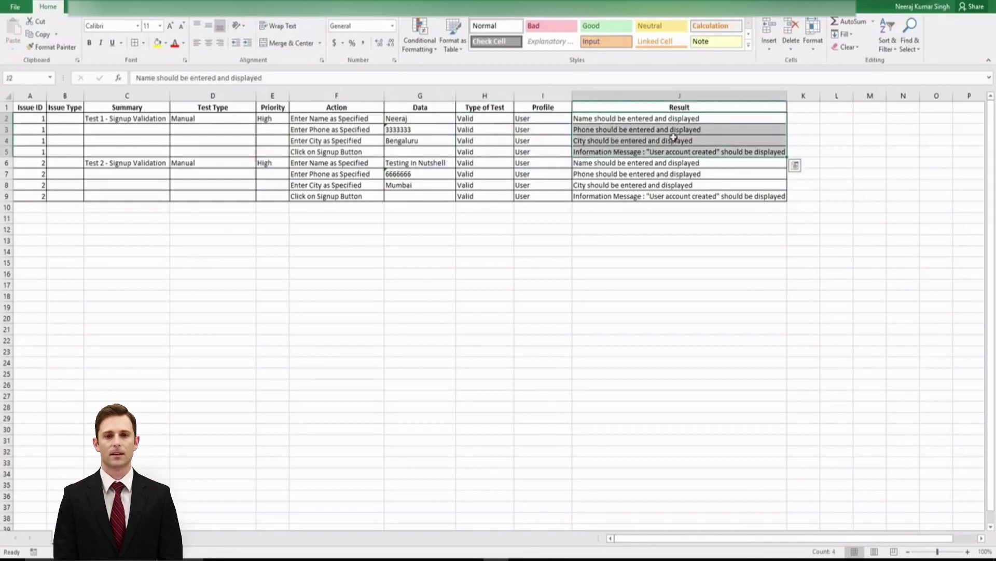
{"action": "left_click", "coordinate": [804, 107]}
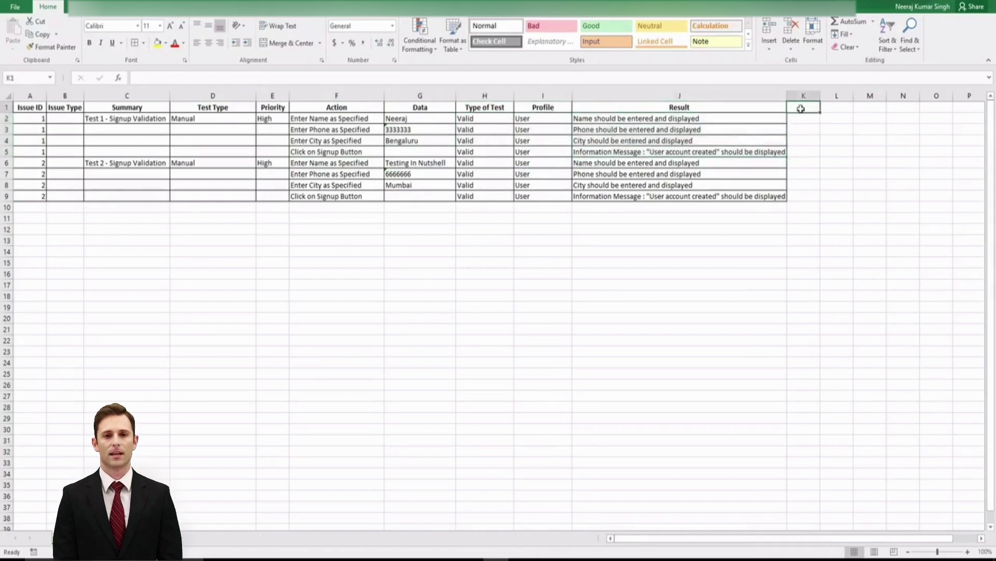
Examine the free header cells K1:O1 beside the table and the full heading row from Issue ID to Result.
{"action": "left_click", "coordinate": [839, 109]}
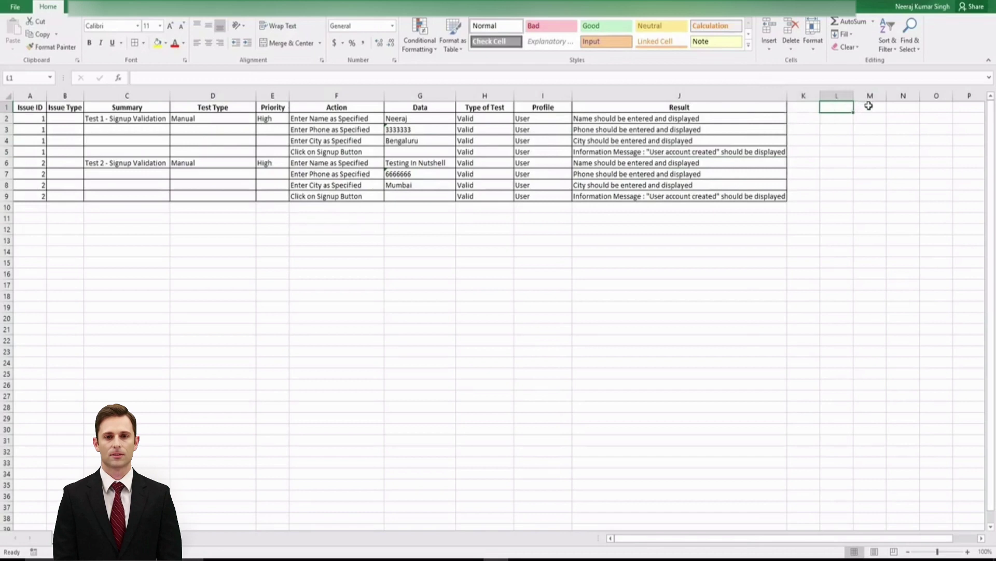
{"action": "left_click_drag", "start_coordinate": [794, 109], "coordinate": [934, 107]}
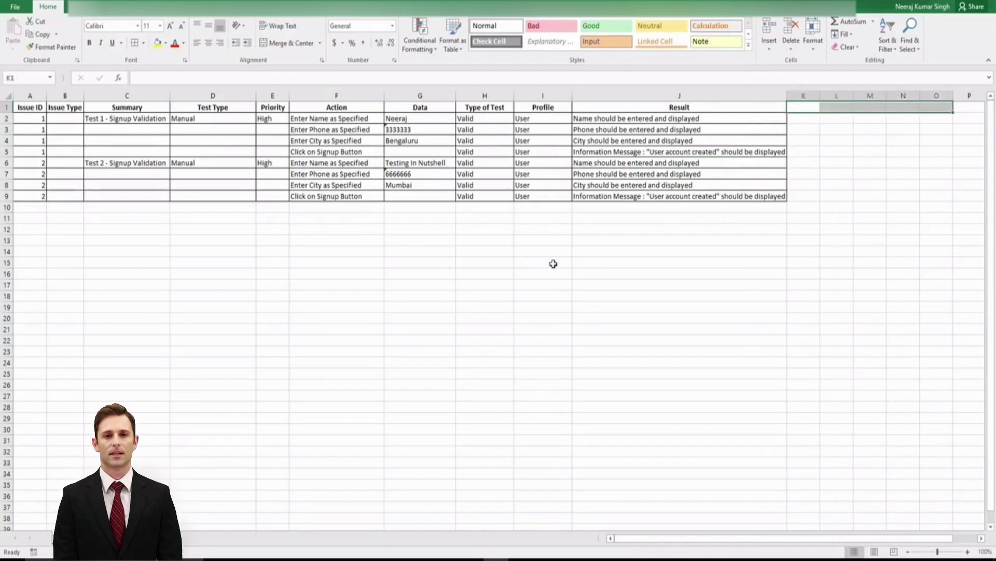
{"action": "left_click_drag", "start_coordinate": [30, 107], "coordinate": [629, 103]}
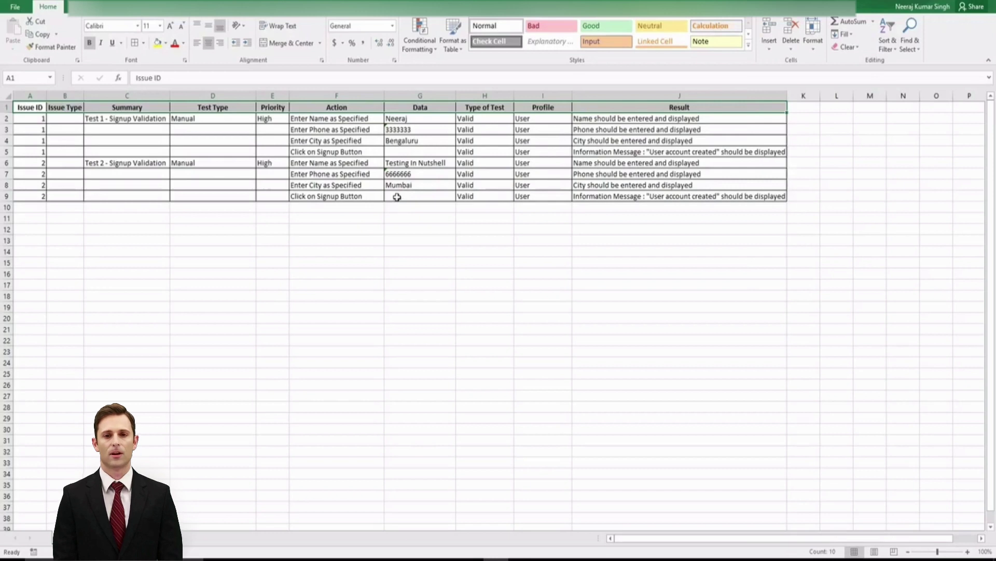
{"action": "left_click", "coordinate": [335, 217]}
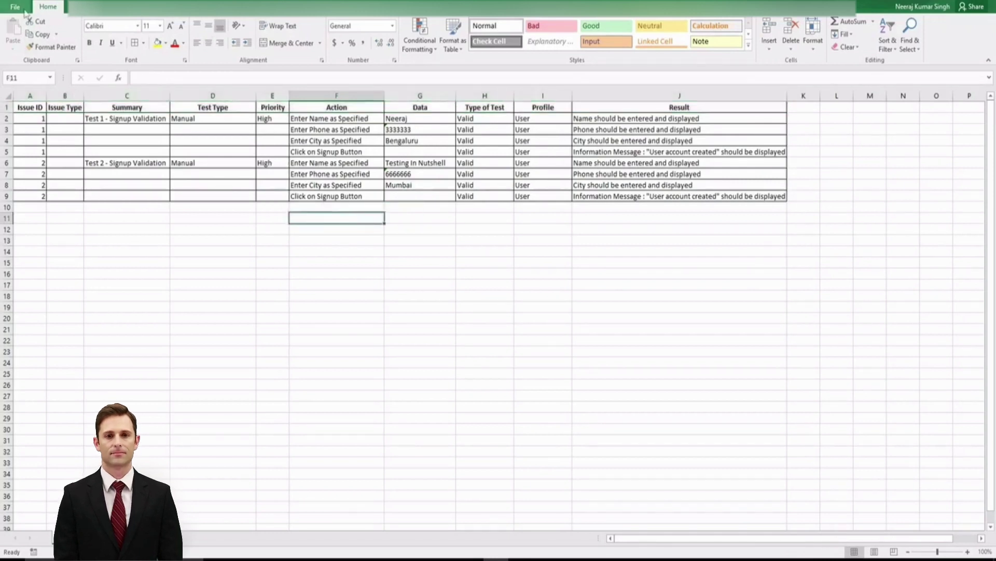
Check the available file types for saving the Xray Test Cases sheet, including CSV (Comma delimited), and leave without saving a copy.
{"action": "left_click", "coordinate": [15, 7]}
{"action": "left_click", "coordinate": [34, 122]}
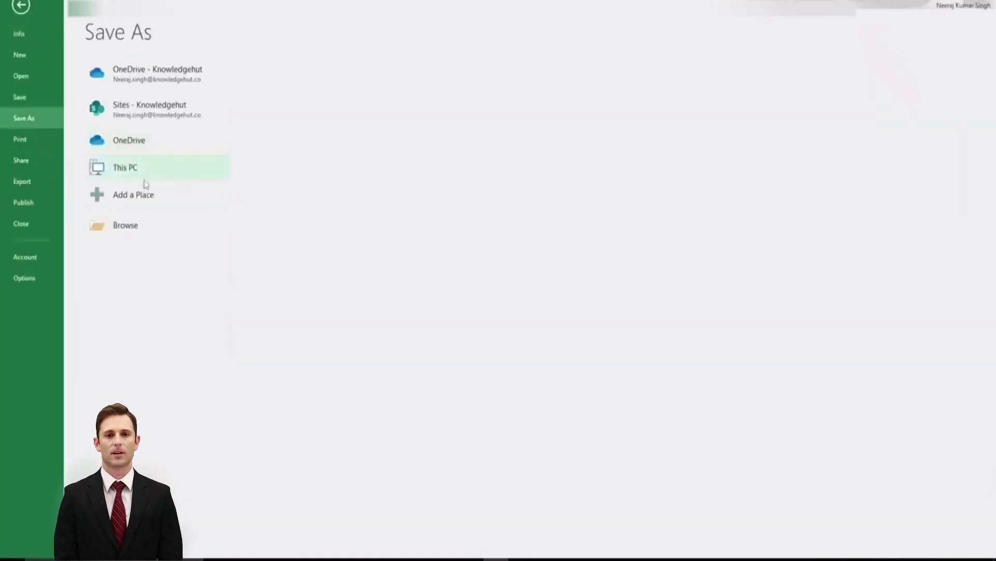
{"action": "left_click", "coordinate": [147, 231]}
{"action": "left_click", "coordinate": [169, 220]}
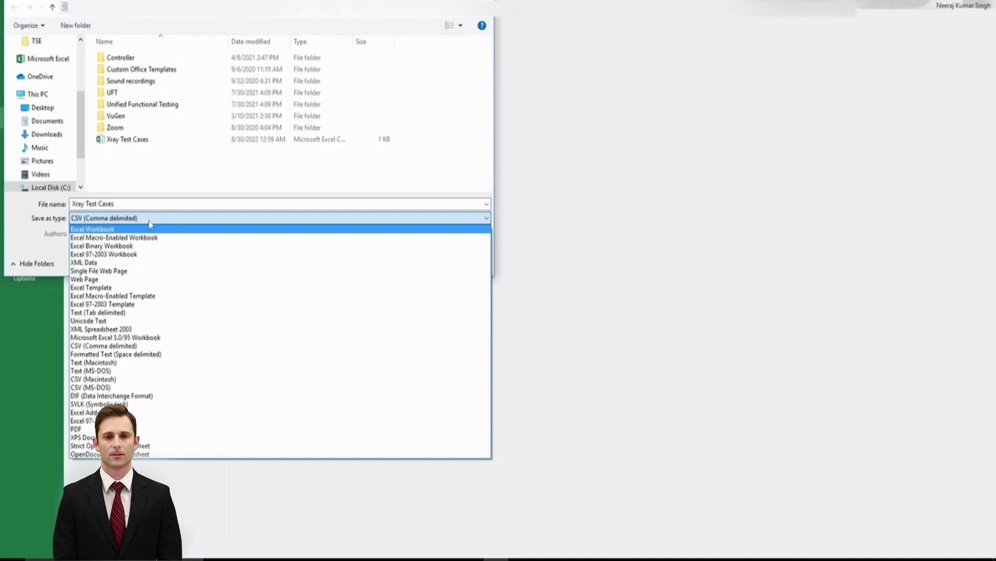
{"action": "key", "text": "Escape"}
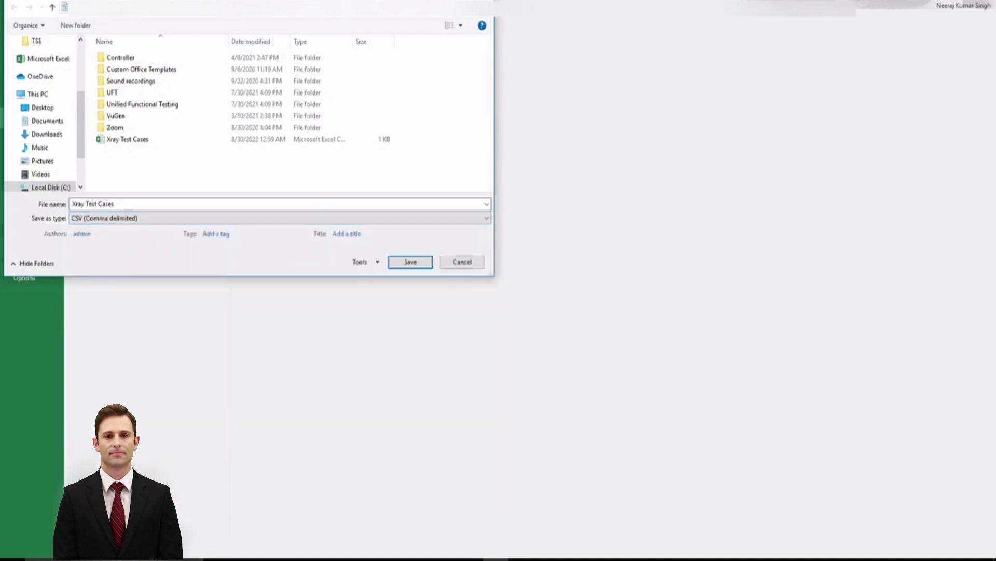
{"action": "key", "text": "Escape"}
{"action": "key", "text": "Escape"}
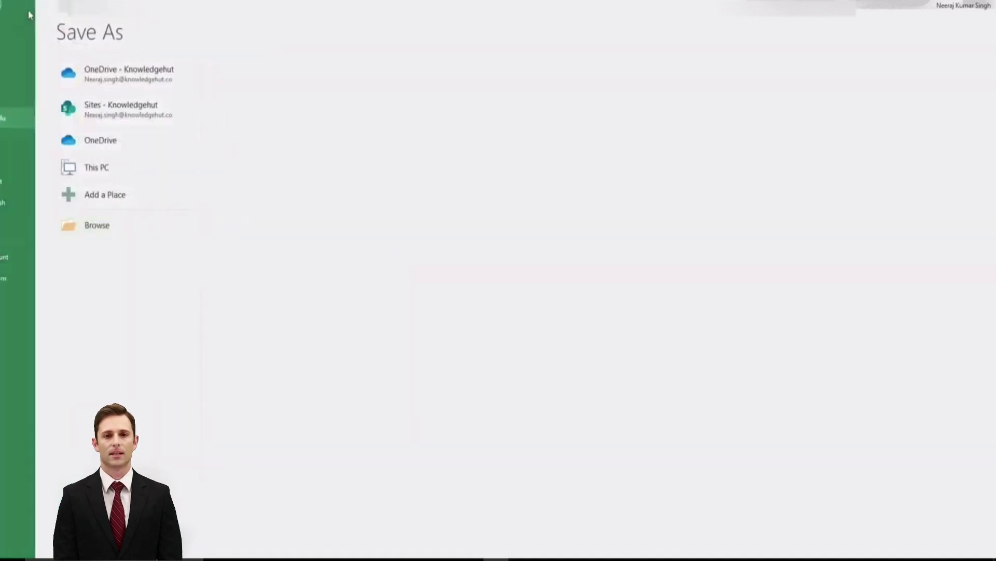
Save the test case sheet, keeping the CSV (Comma delimited) format.
{"action": "left_click", "coordinate": [300, 268]}
{"action": "key", "text": "ctrl+s"}
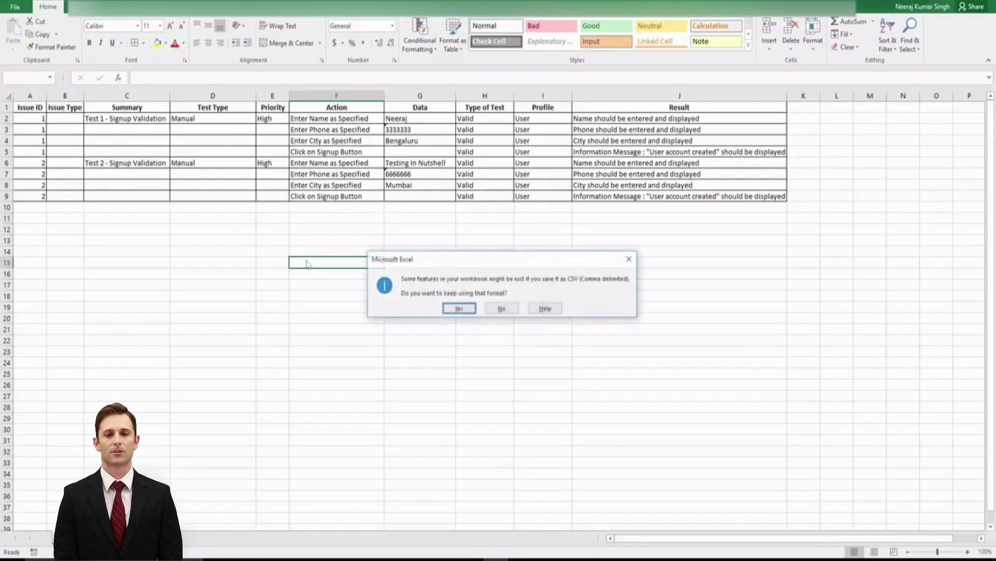
{"action": "left_click", "coordinate": [459, 310]}
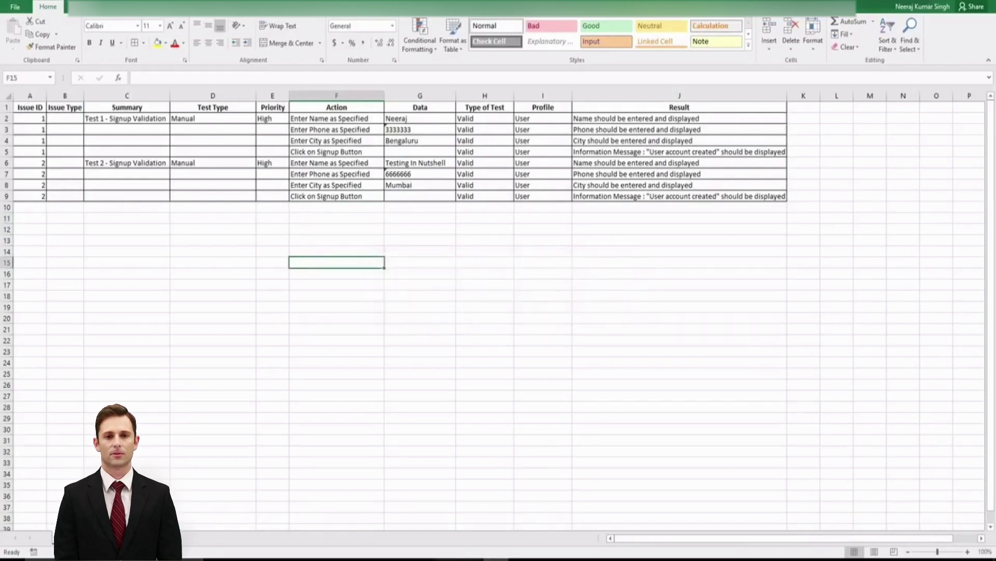
Switch to Jira and open the Test Case Importer from the Testing Board of MY FIRST PROJECT.
{"action": "mouse_move", "coordinate": [445, 557]}
{"action": "left_click", "coordinate": [444, 514]}
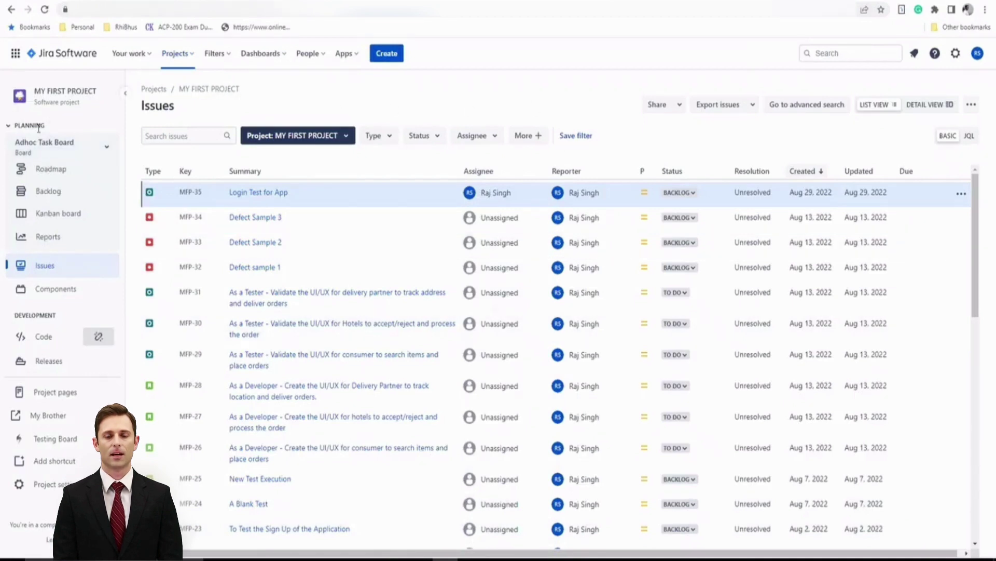
{"action": "left_click", "coordinate": [57, 446]}
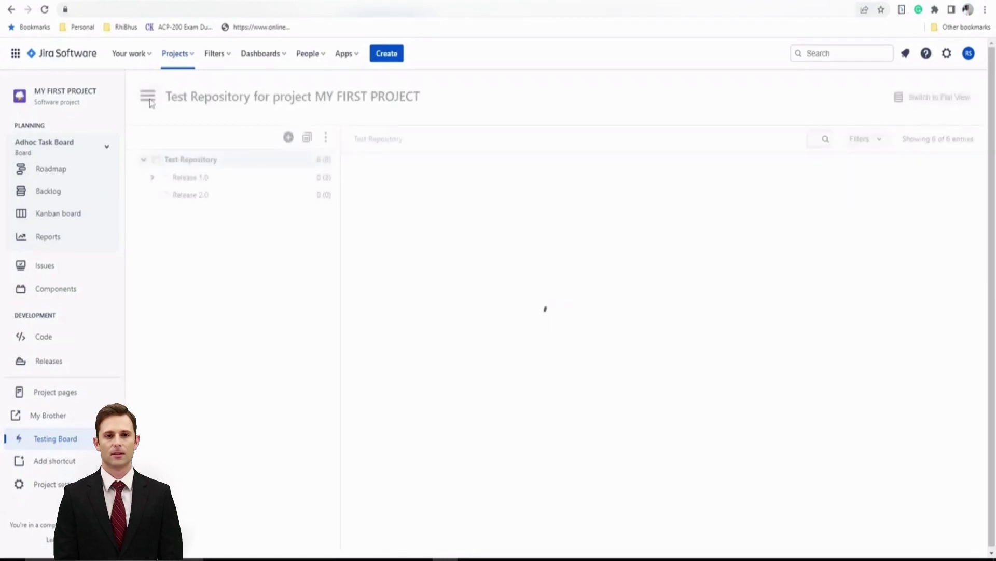
{"action": "left_click", "coordinate": [148, 101]}
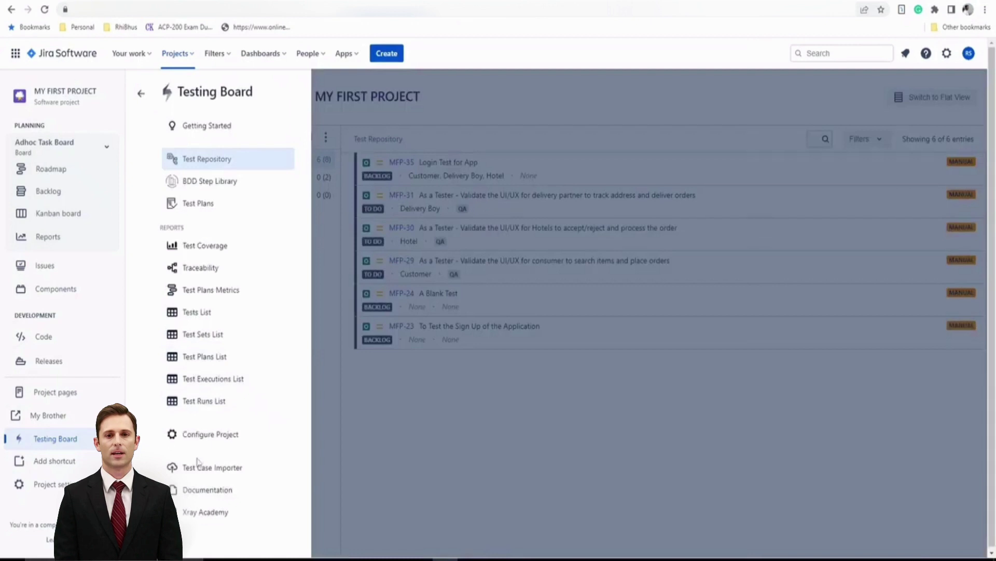
{"action": "left_click", "coordinate": [239, 473]}
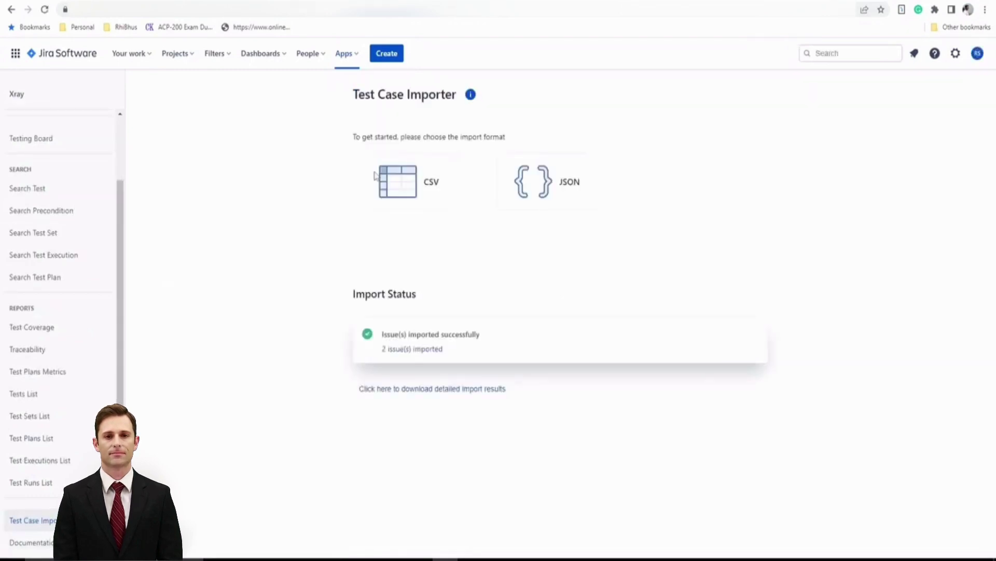
Start a CSV import with the file Xray Test Cases.csv and continue to the import setup.
{"action": "left_click", "coordinate": [384, 179]}
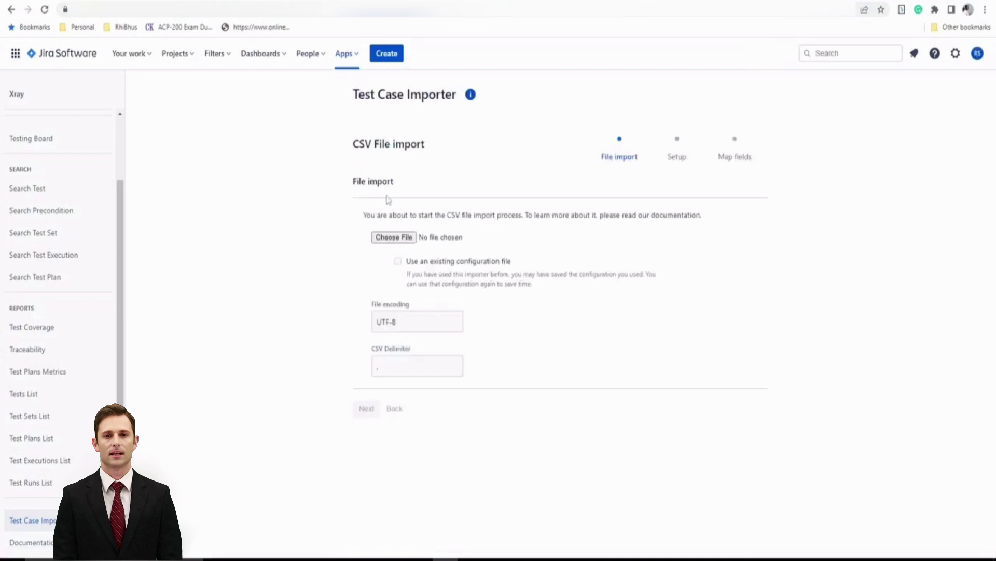
{"action": "left_click", "coordinate": [395, 237]}
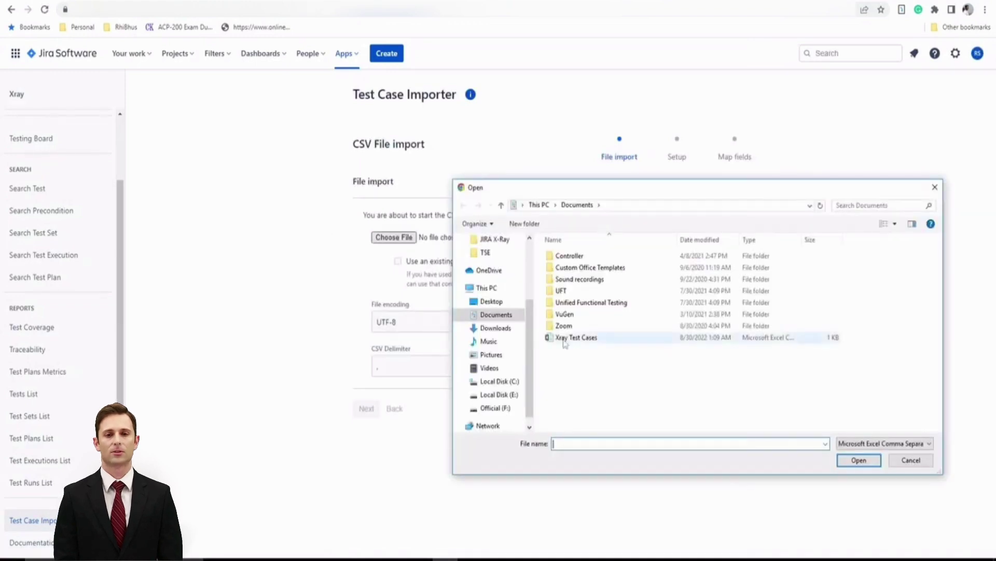
{"action": "double_click", "coordinate": [565, 339]}
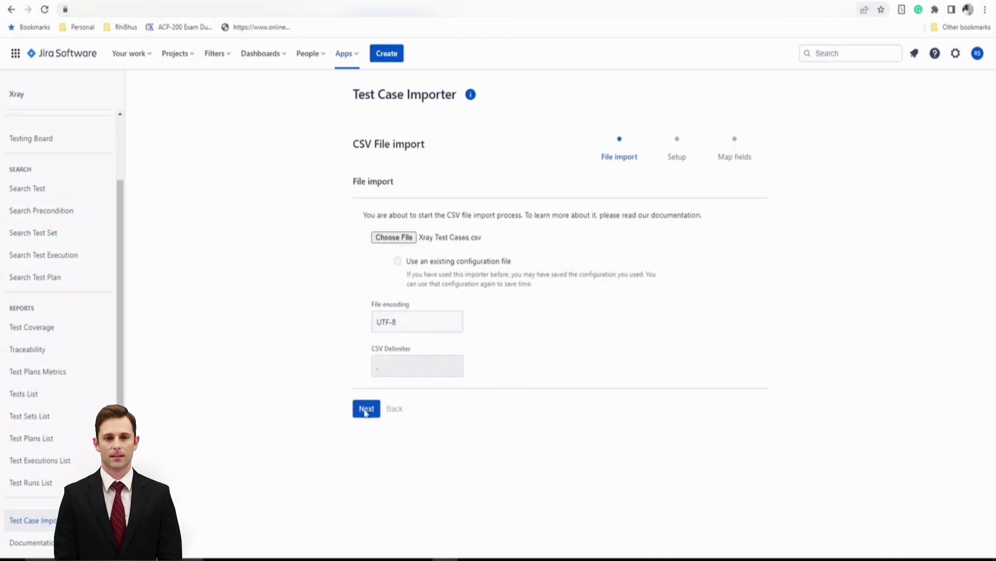
{"action": "left_click", "coordinate": [366, 409]}
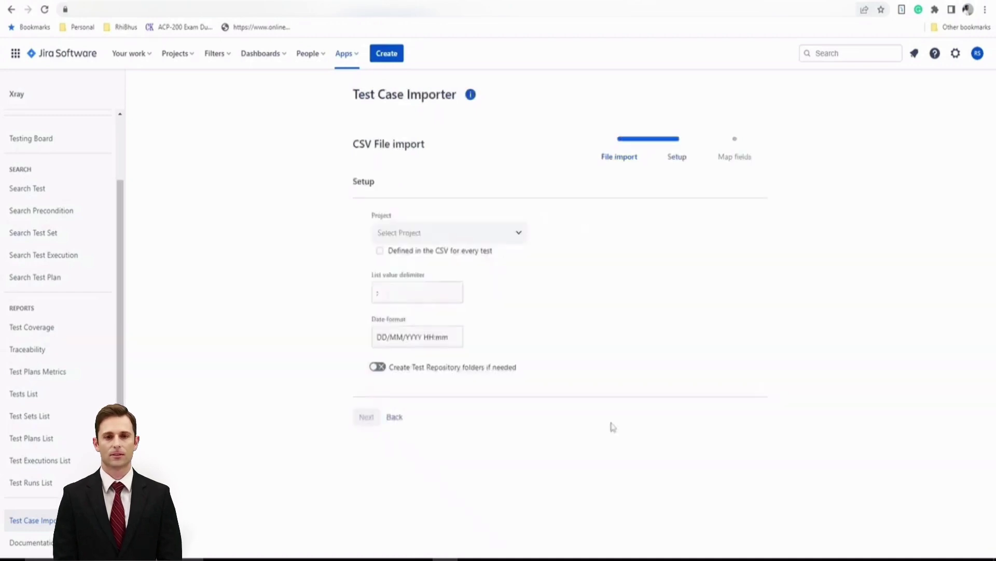
Set the import project to MY FIRST PROJECT, keep the DD/MM/YYYY HH:mm date format, and continue to the field mapping.
{"action": "left_click", "coordinate": [489, 237]}
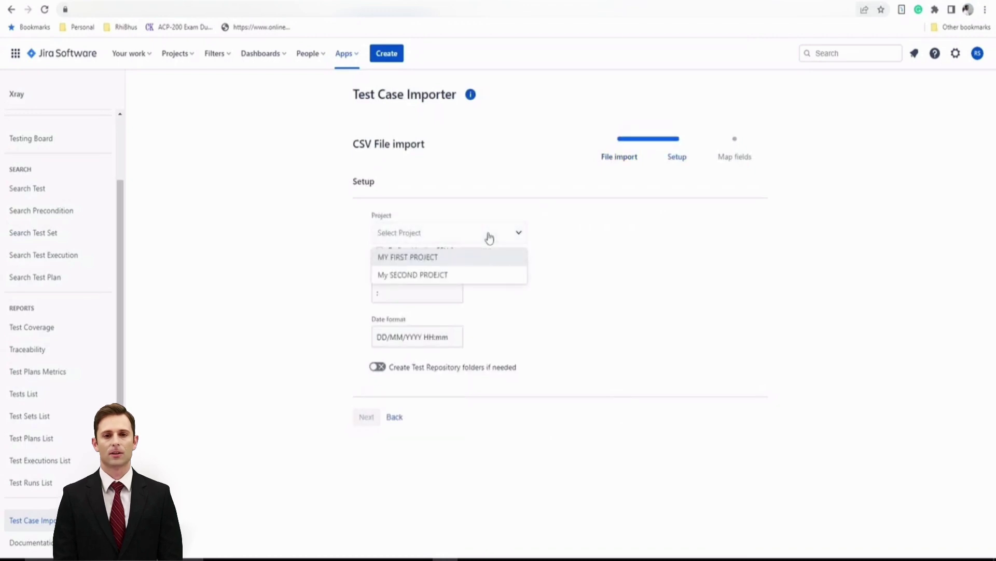
{"action": "left_click", "coordinate": [401, 258]}
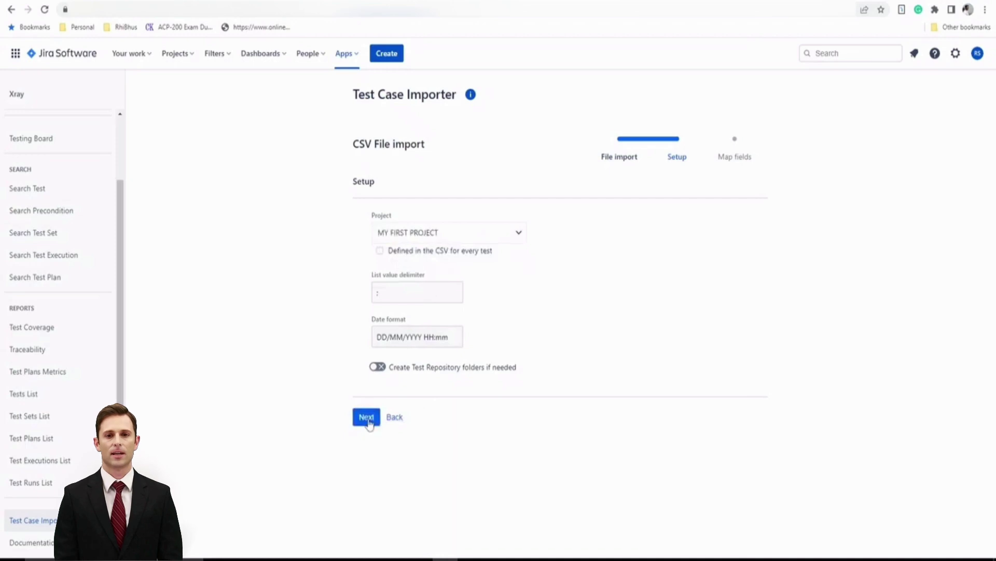
{"action": "left_click", "coordinate": [456, 338]}
{"action": "left_click_drag", "start_coordinate": [457, 338], "coordinate": [334, 361]}
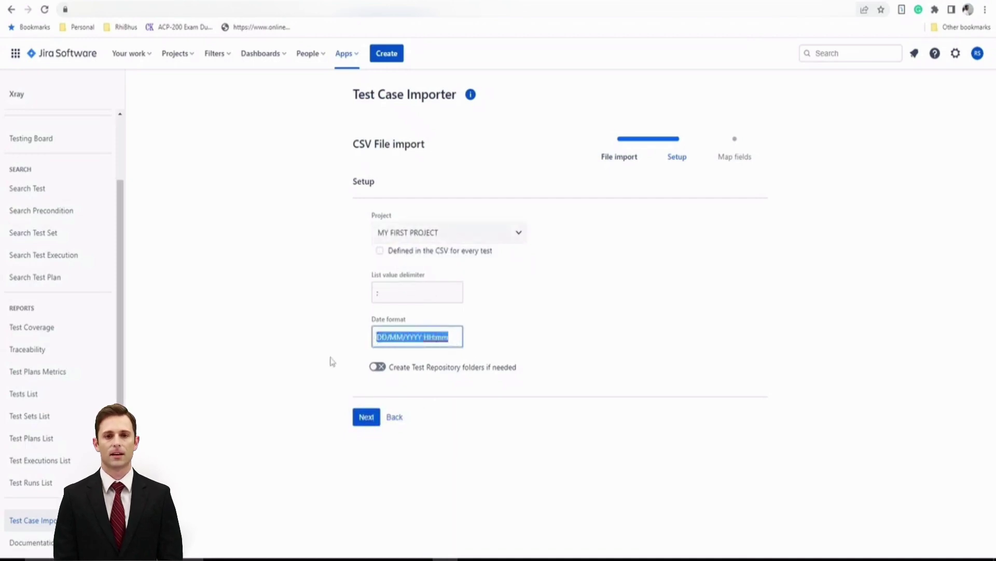
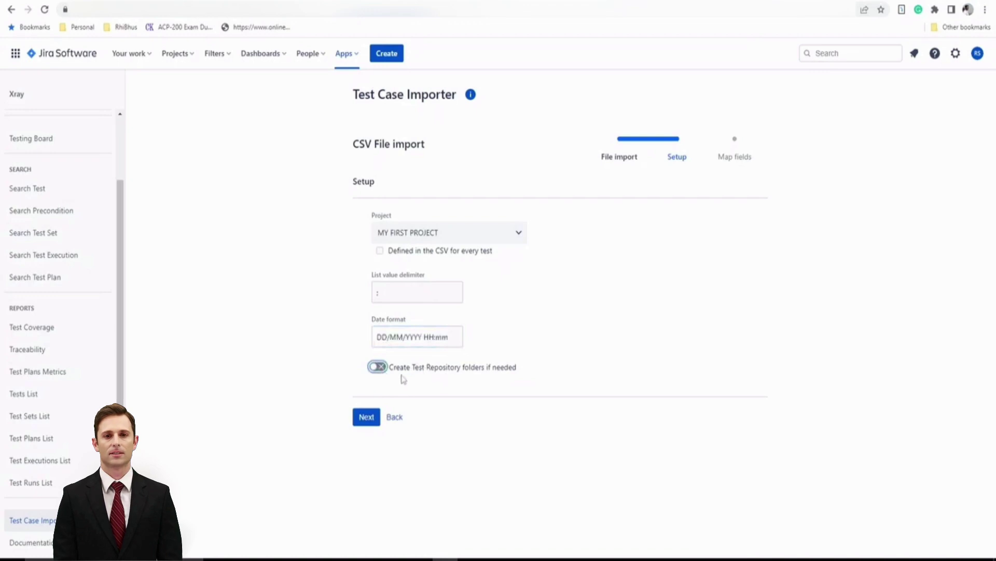
{"action": "left_click", "coordinate": [365, 418]}
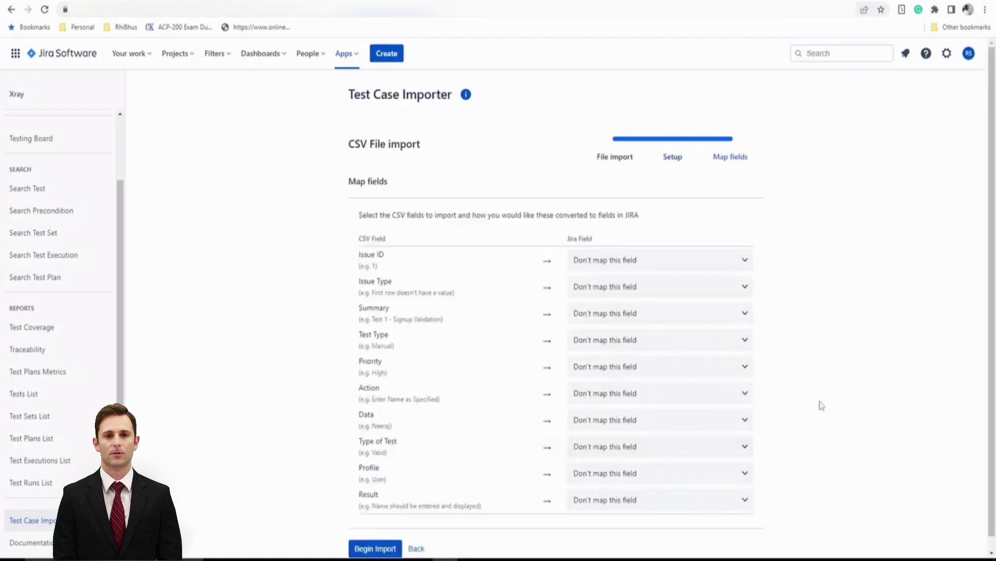
Map the CSV field Issue ID to the Xray field Issue ID.
{"action": "scroll", "coordinate": [821, 393], "scroll_direction": "down", "scroll_amount": 1}
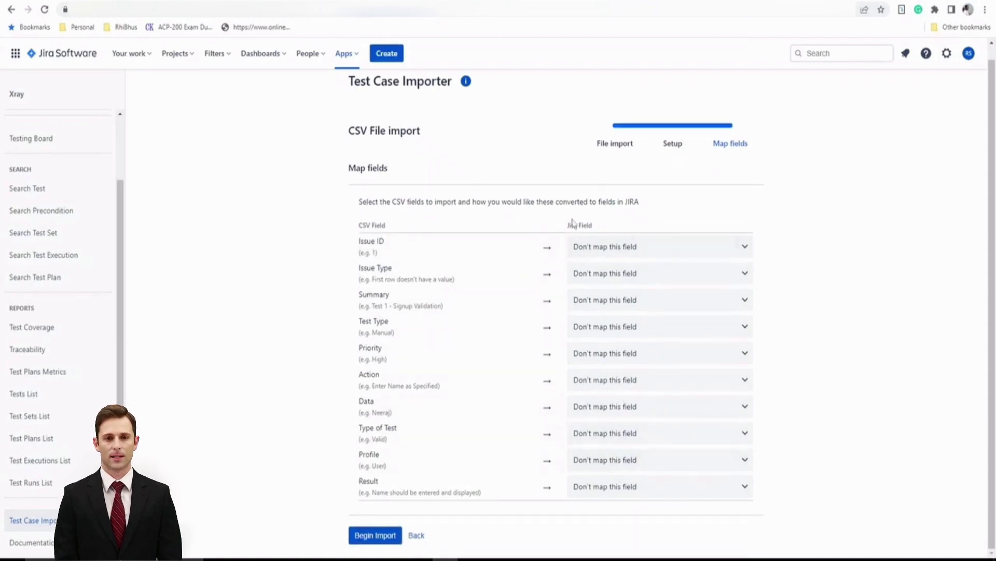
{"action": "left_click_drag", "start_coordinate": [363, 253], "coordinate": [375, 252]}
{"action": "left_click", "coordinate": [421, 263]}
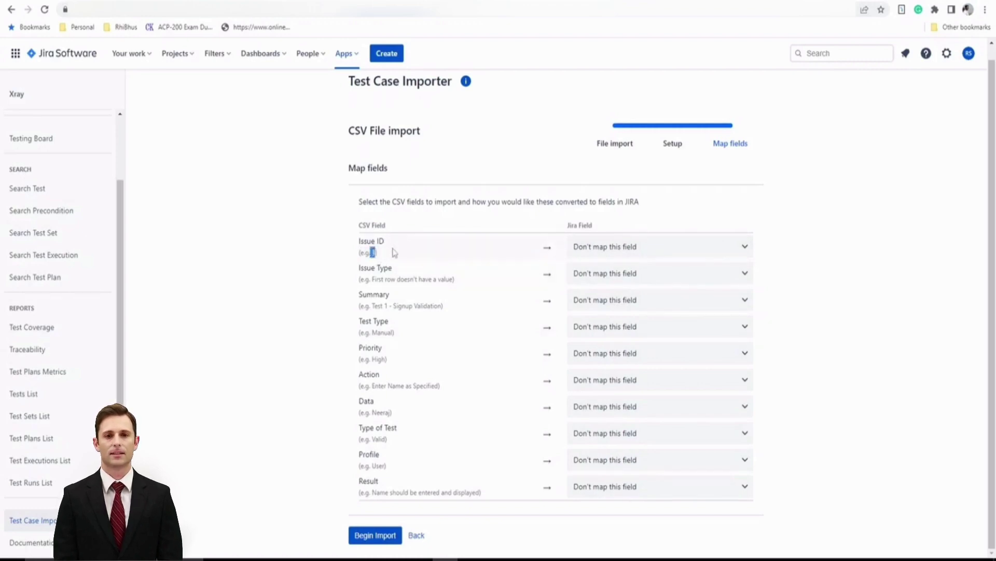
{"action": "left_click", "coordinate": [608, 249]}
{"action": "type", "text": "iss"}
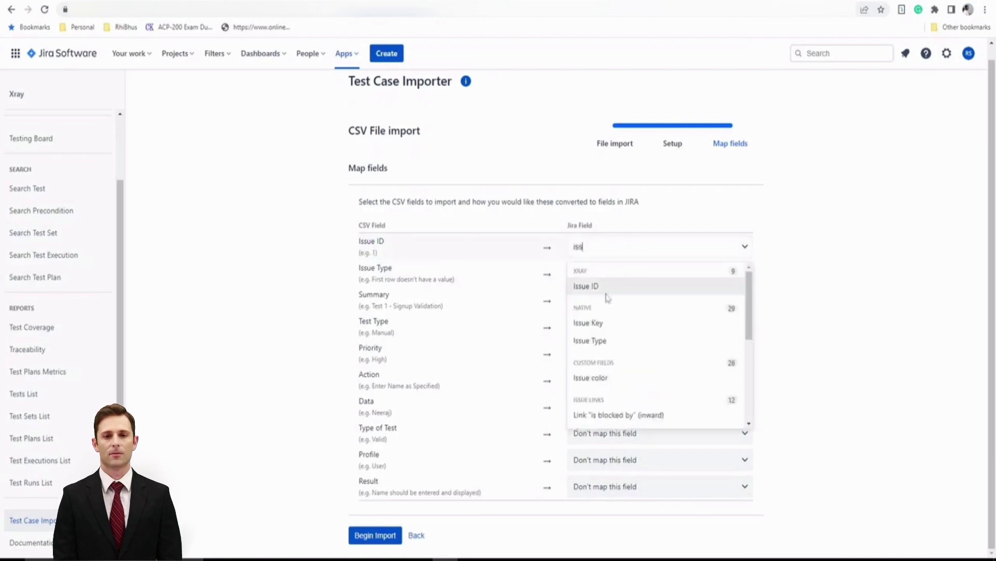
{"action": "left_click", "coordinate": [617, 287]}
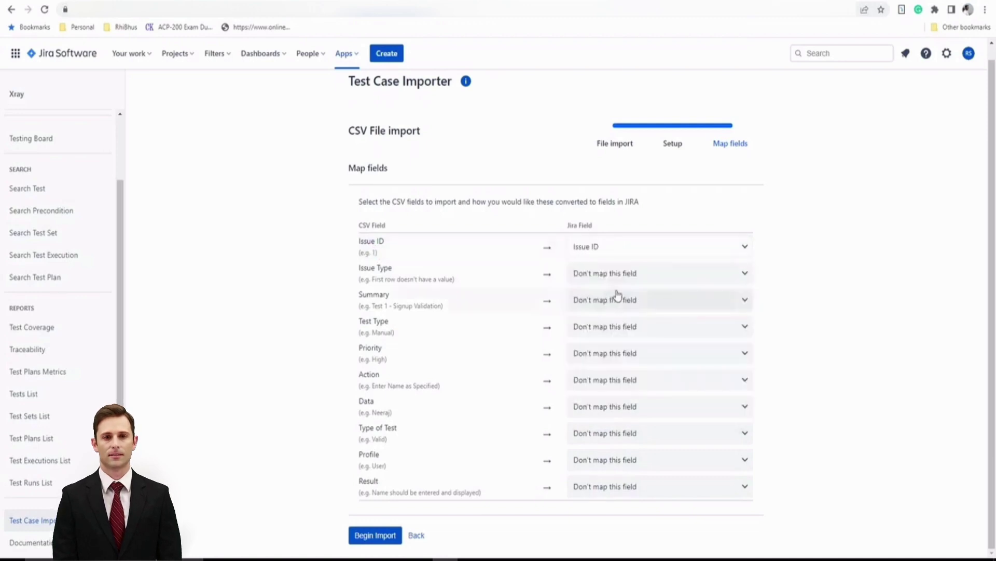
{"action": "left_click", "coordinate": [620, 250]}
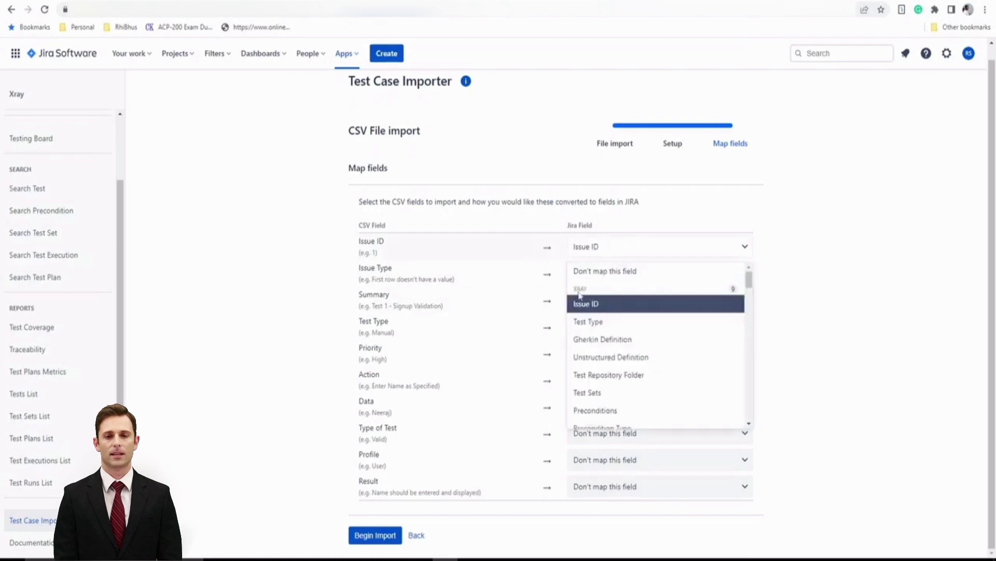
{"action": "left_click", "coordinate": [800, 325]}
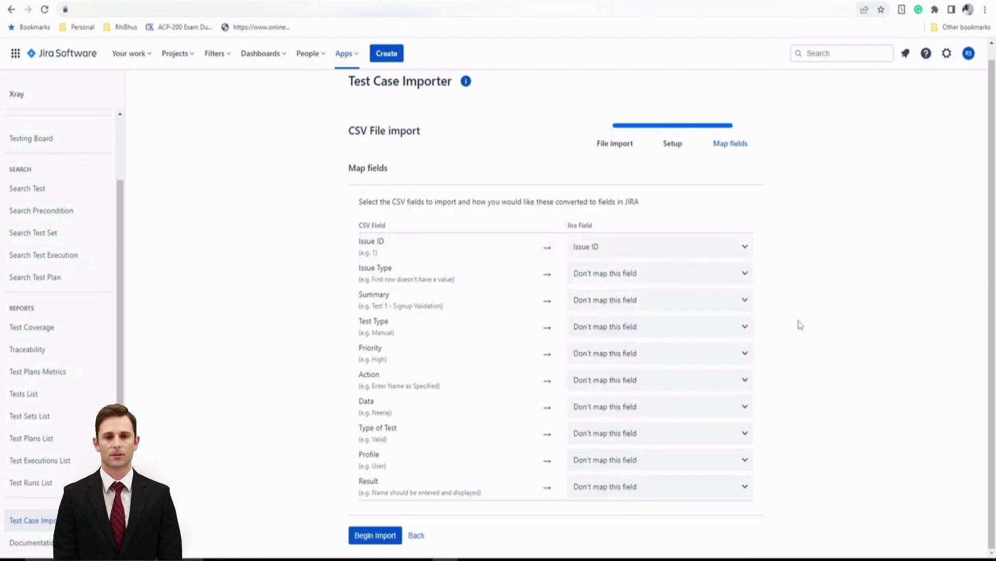
Review the mapping choices for Issue Type and check the Issue Type cells B2:B9 in the Excel sheet.
{"action": "left_click", "coordinate": [661, 279]}
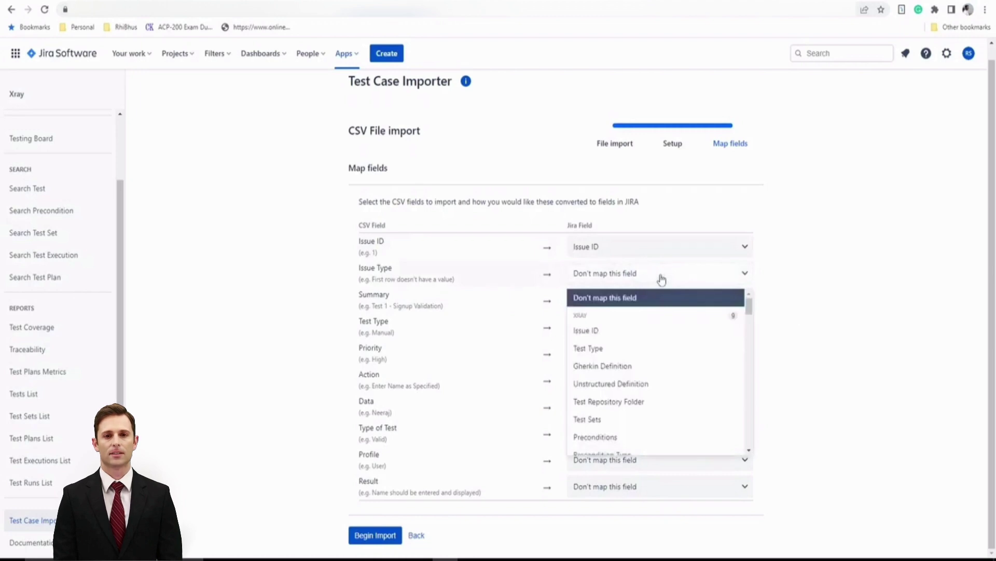
{"action": "left_click", "coordinate": [786, 281]}
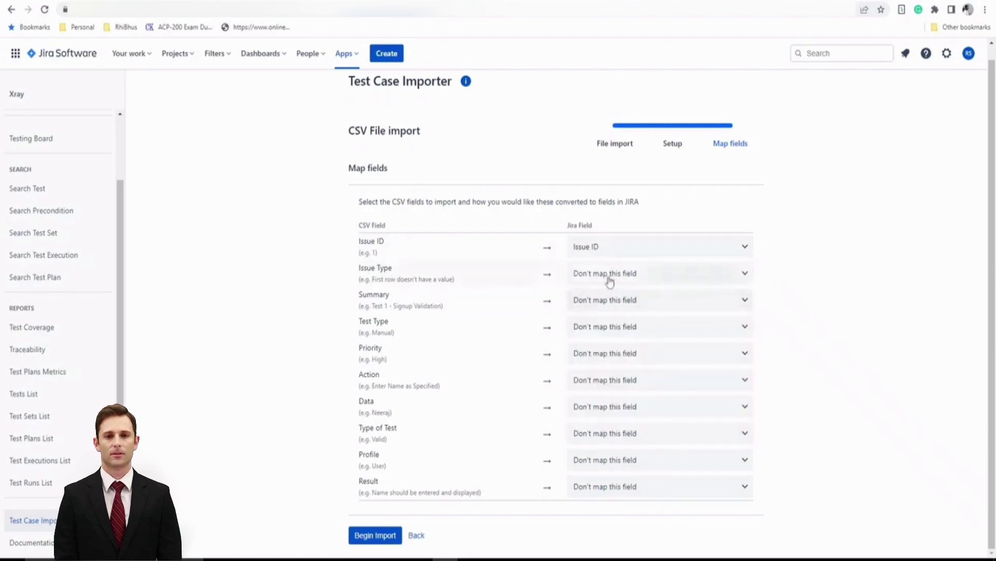
{"action": "key", "text": "alt+Tab"}
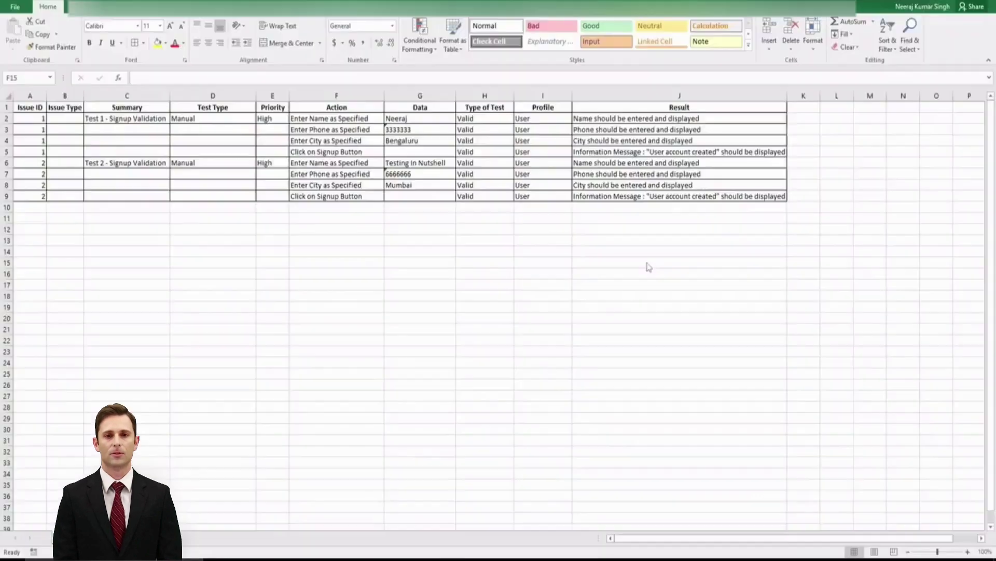
{"action": "left_click_drag", "start_coordinate": [64, 119], "coordinate": [62, 194]}
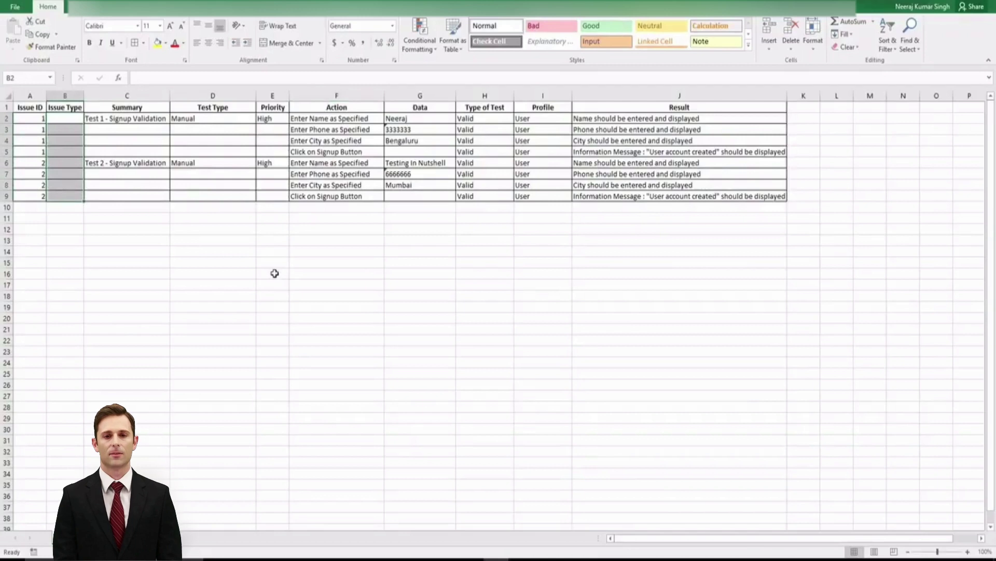
{"action": "key", "text": "alt+Tab"}
Map the CSV field Summary to the Jira field Summary in the Test Case Importer.
{"action": "left_click", "coordinate": [640, 302]}
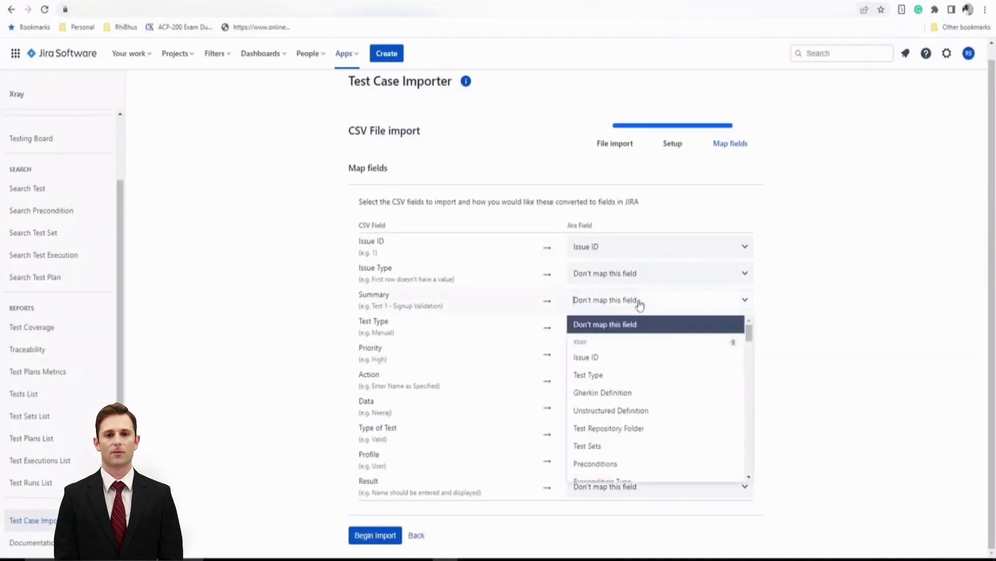
{"action": "type", "text": "summ"}
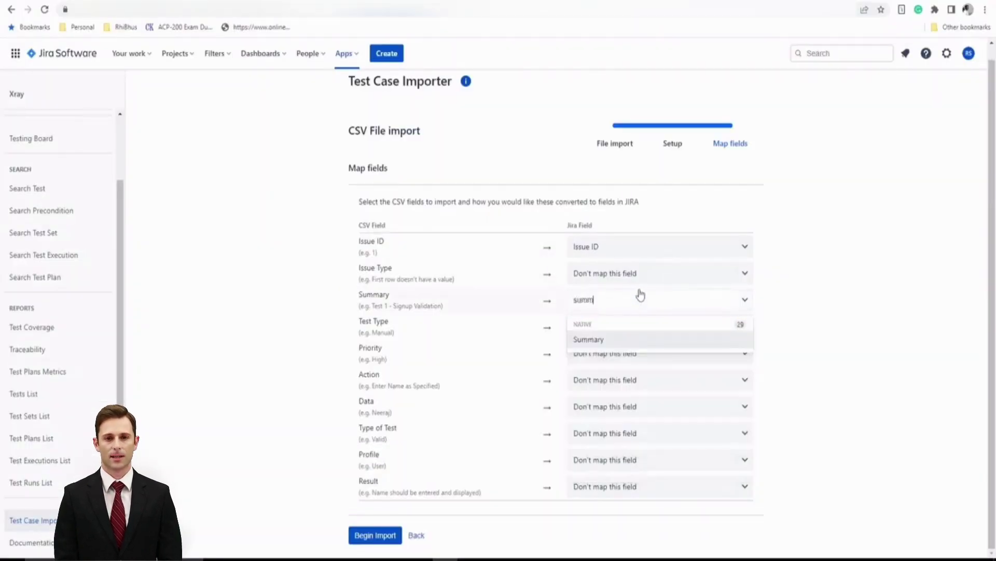
{"action": "left_click", "coordinate": [600, 341]}
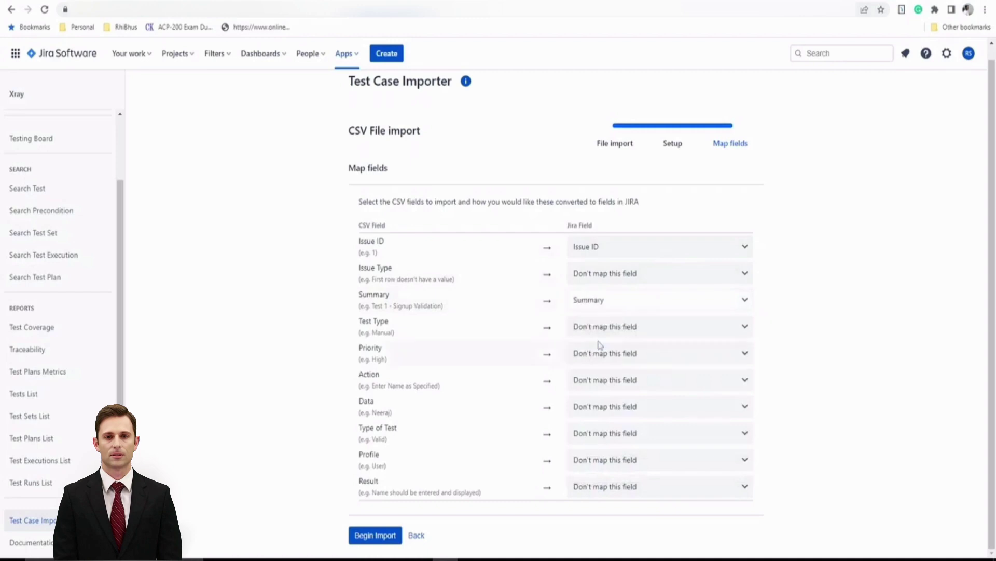
Review the mapping choices for Test Type and check the Test Type cells D2:D9 in the Excel sheet.
{"action": "left_click", "coordinate": [653, 331]}
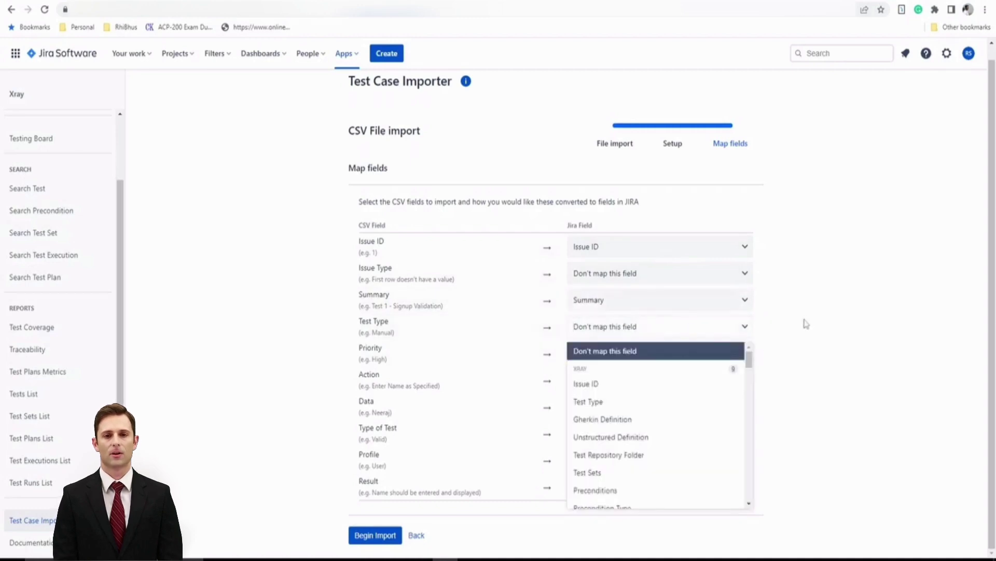
{"action": "key", "text": "alt+Tab"}
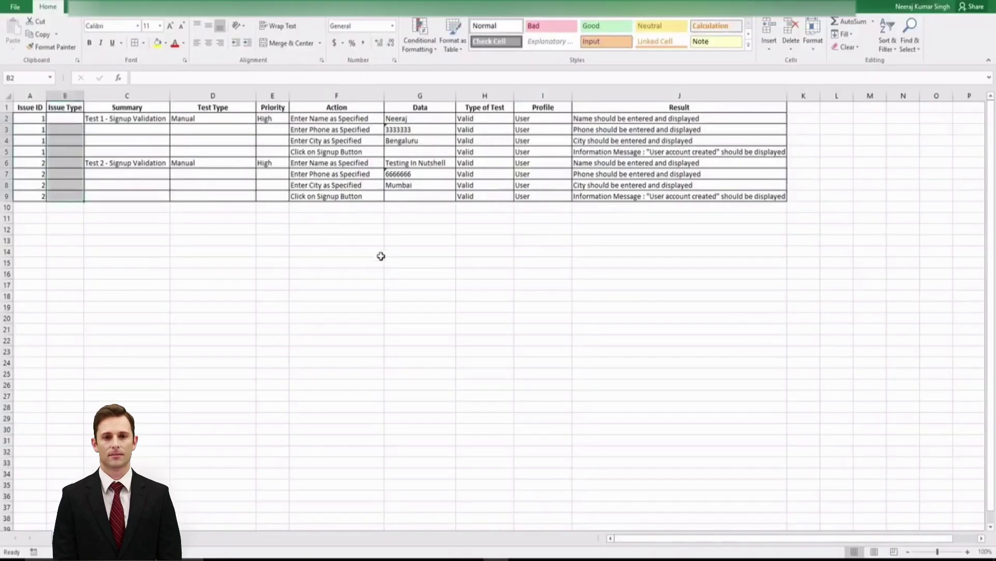
{"action": "left_click_drag", "start_coordinate": [188, 116], "coordinate": [193, 198]}
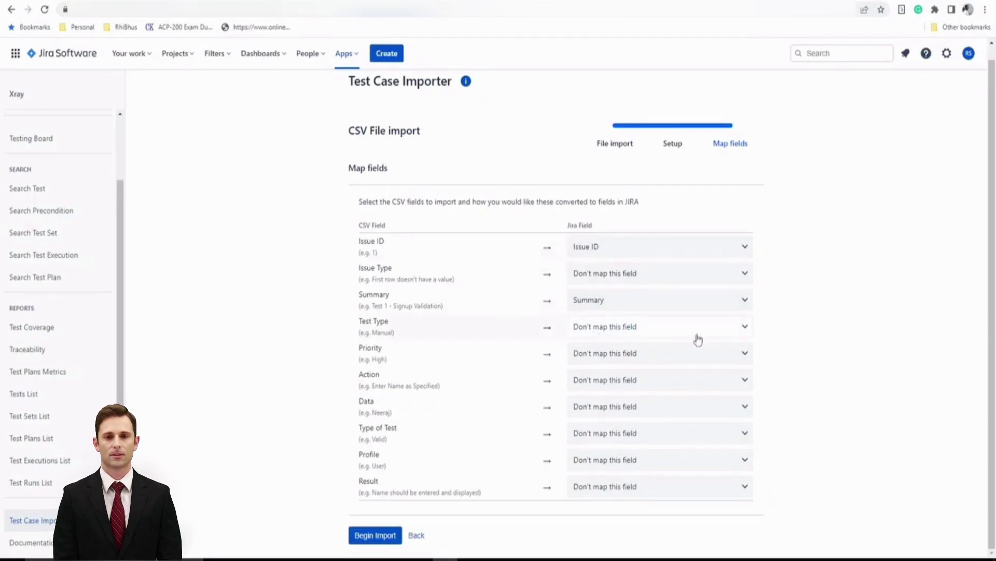
Map the CSV field Priority to Priority Name and the CSV field Action to the Xray test step field Action.
{"action": "left_click", "coordinate": [627, 352]}
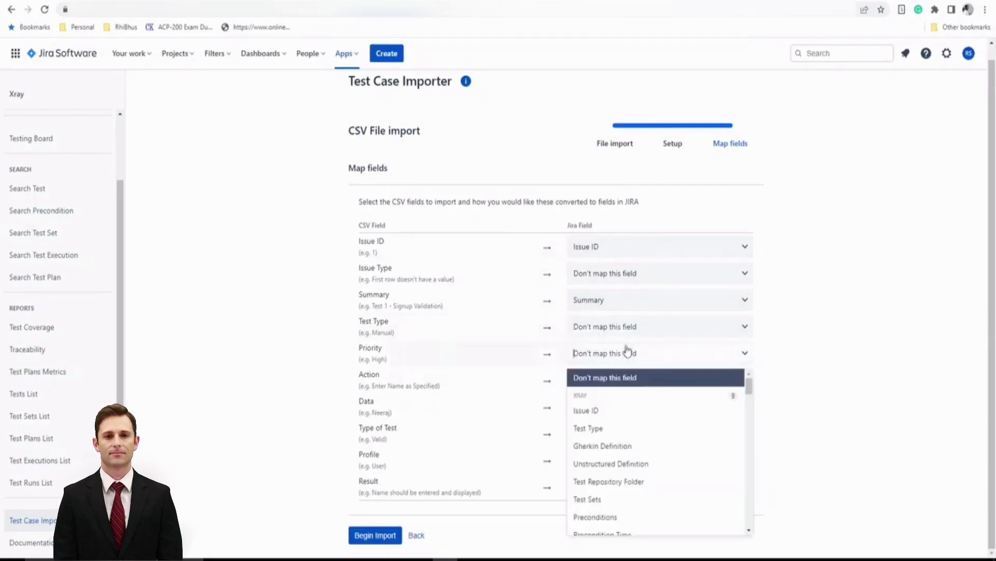
{"action": "type", "text": "pri"}
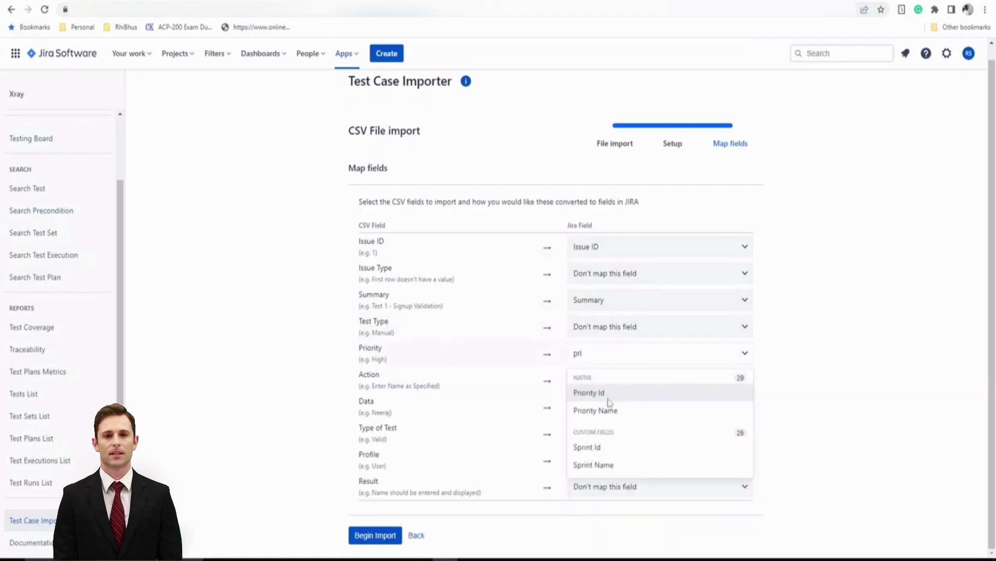
{"action": "left_click", "coordinate": [609, 410]}
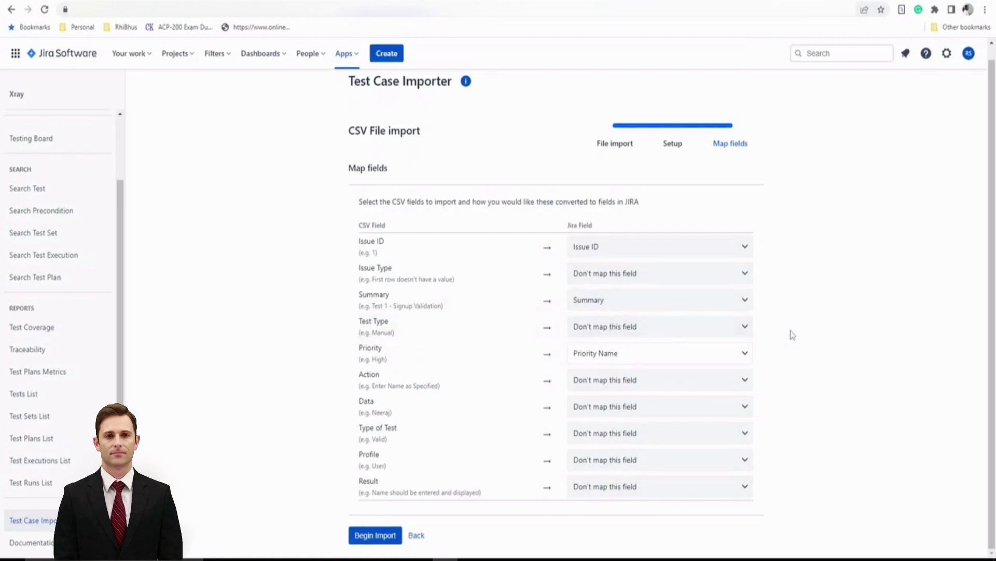
{"action": "left_click", "coordinate": [651, 387]}
{"action": "type", "text": "act"}
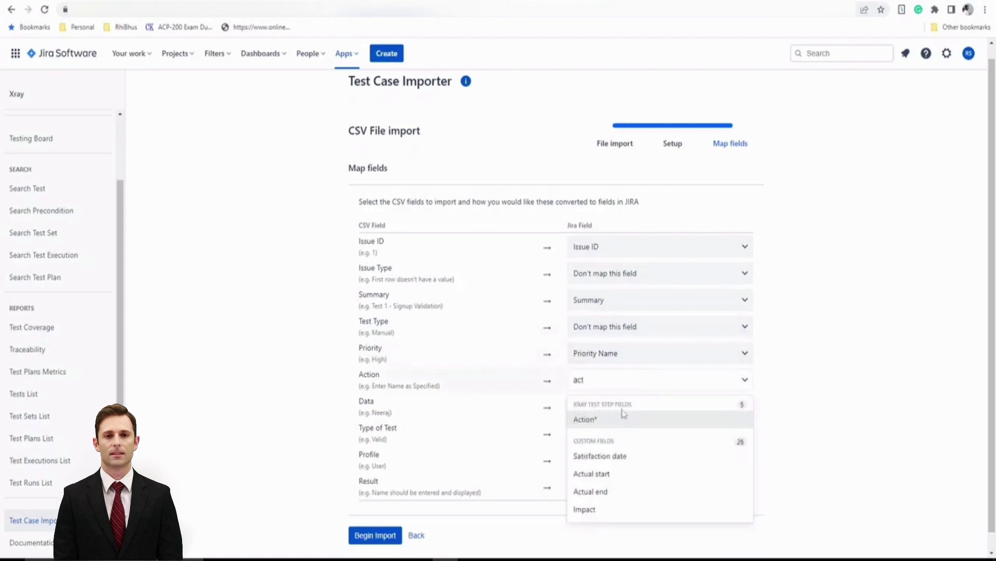
{"action": "left_click", "coordinate": [586, 419]}
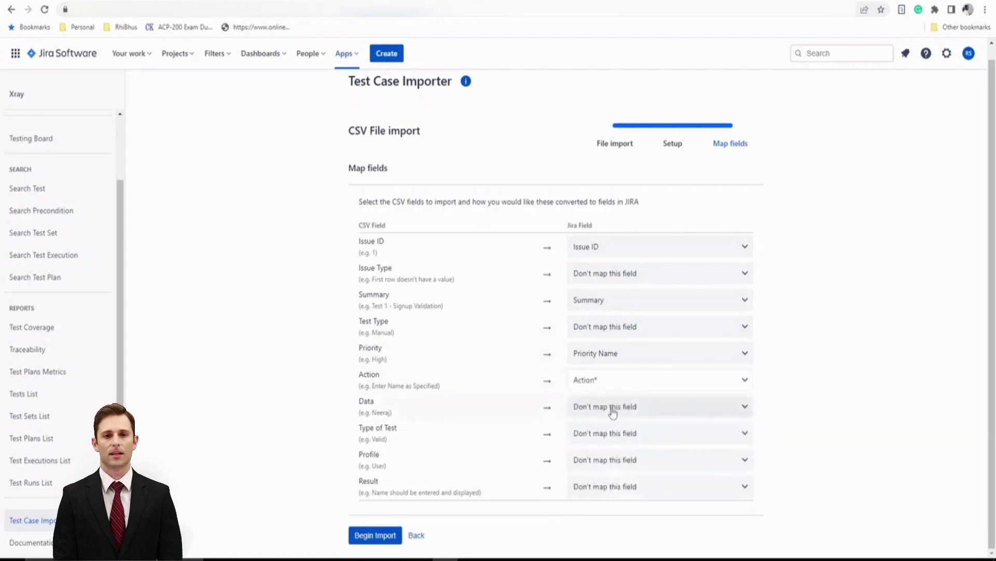
Map the CSV fields Data and Type of Test to the Xray test step fields Data and Type of Test.
{"action": "left_click", "coordinate": [613, 411]}
{"action": "type", "text": "da"}
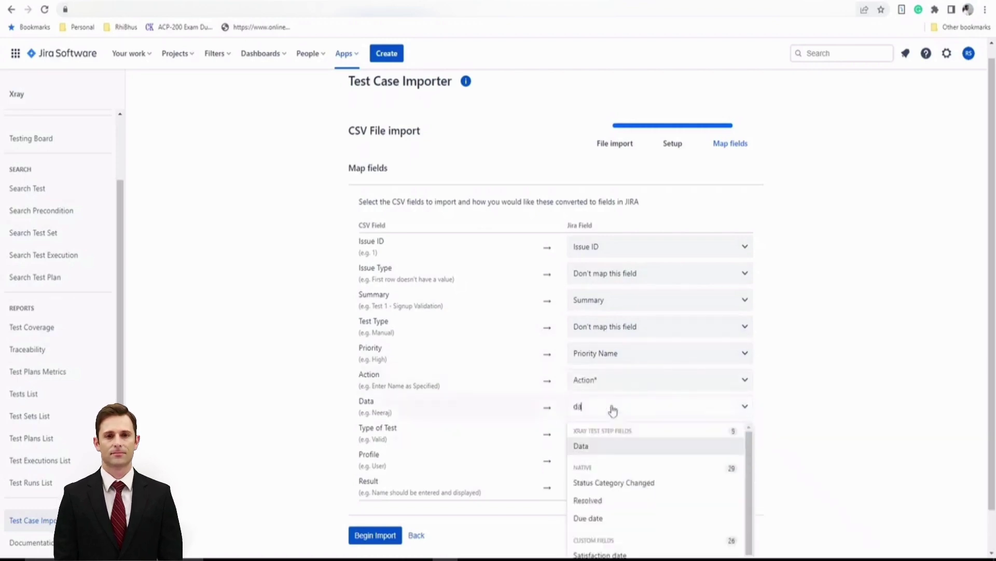
{"action": "left_click", "coordinate": [596, 446]}
{"action": "left_click", "coordinate": [603, 440]}
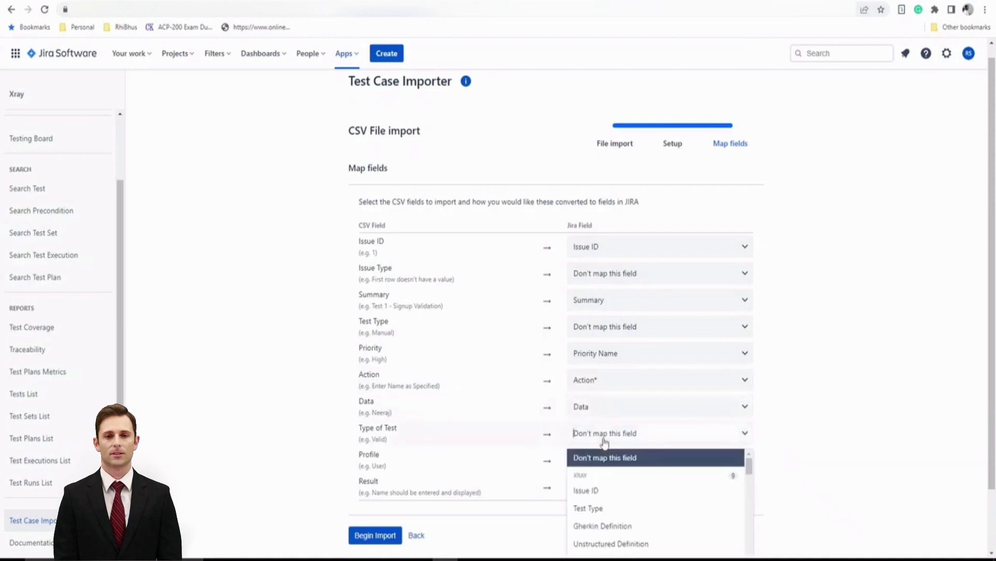
{"action": "type", "text": "ty"}
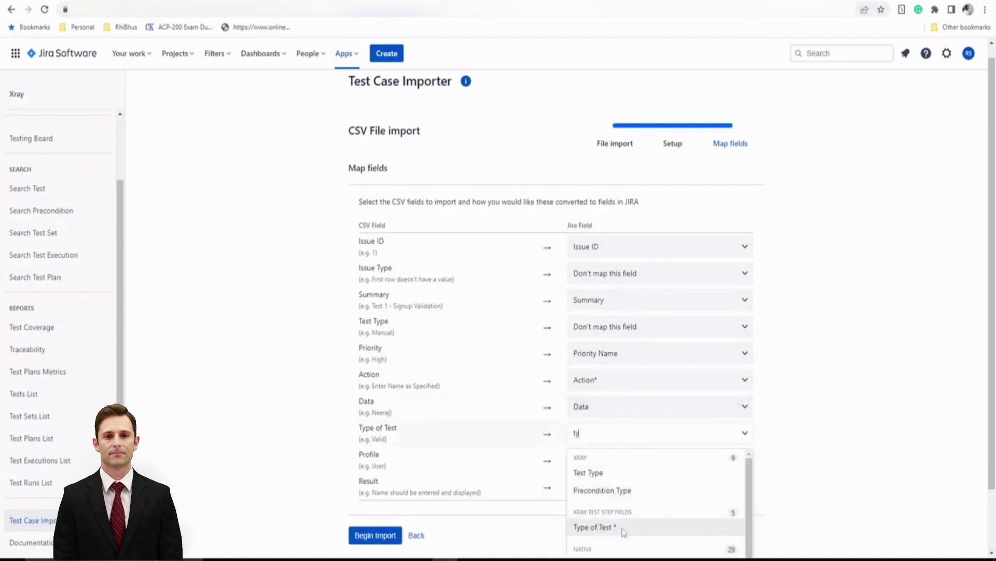
{"action": "left_click", "coordinate": [615, 528]}
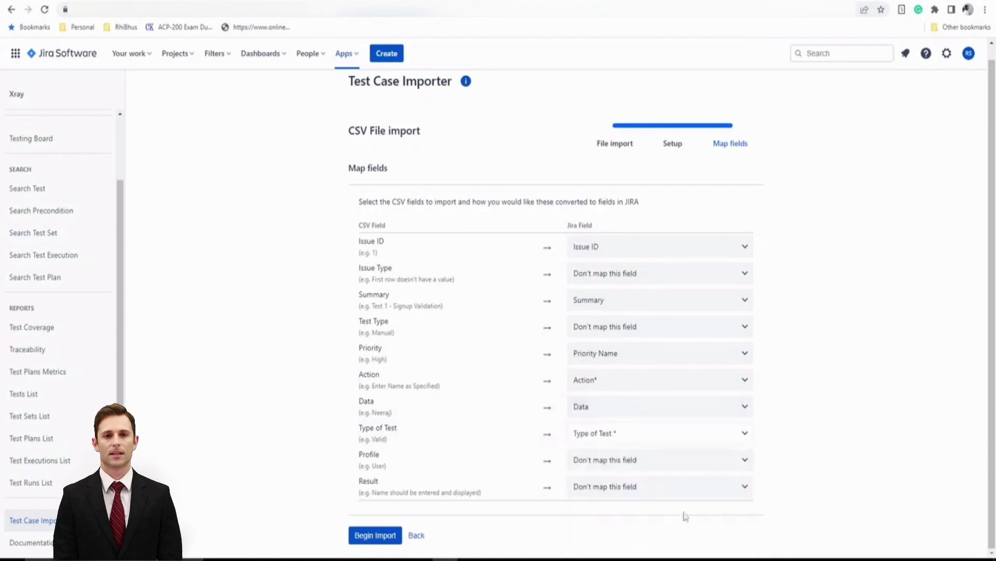
Map the CSV field Profile to the Xray test step field User Profile.
{"action": "left_click", "coordinate": [664, 453]}
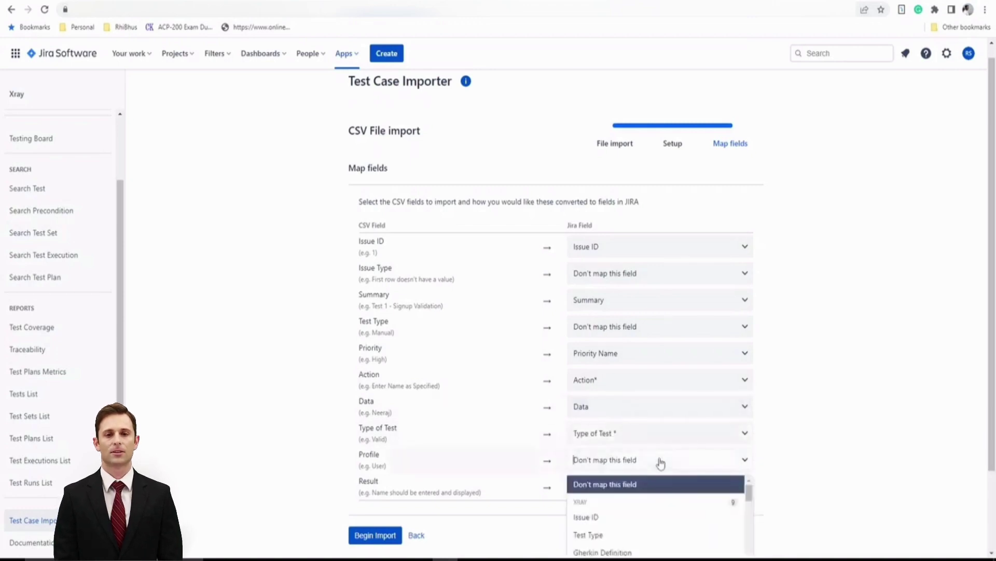
{"action": "type", "text": "use"}
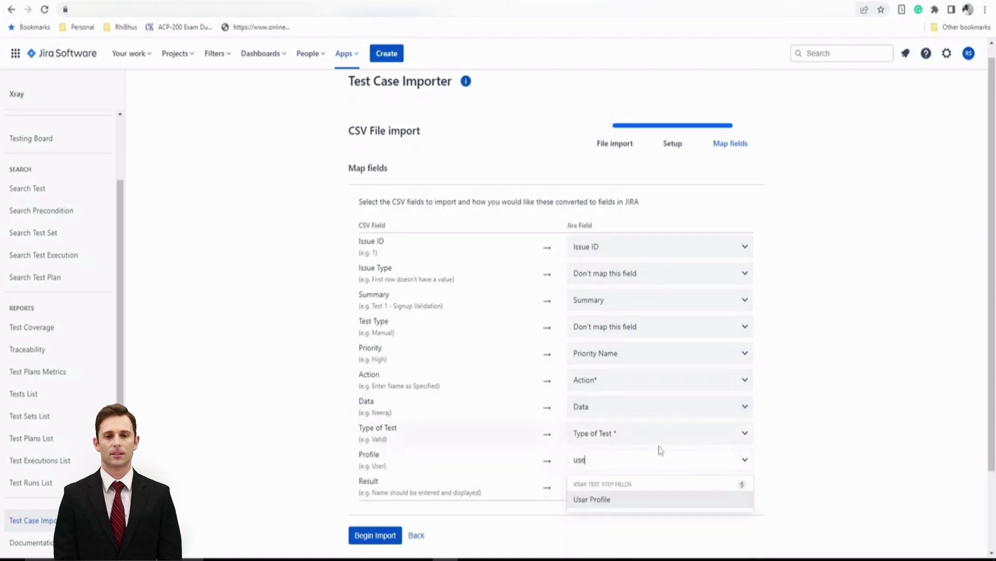
{"action": "left_click", "coordinate": [609, 500]}
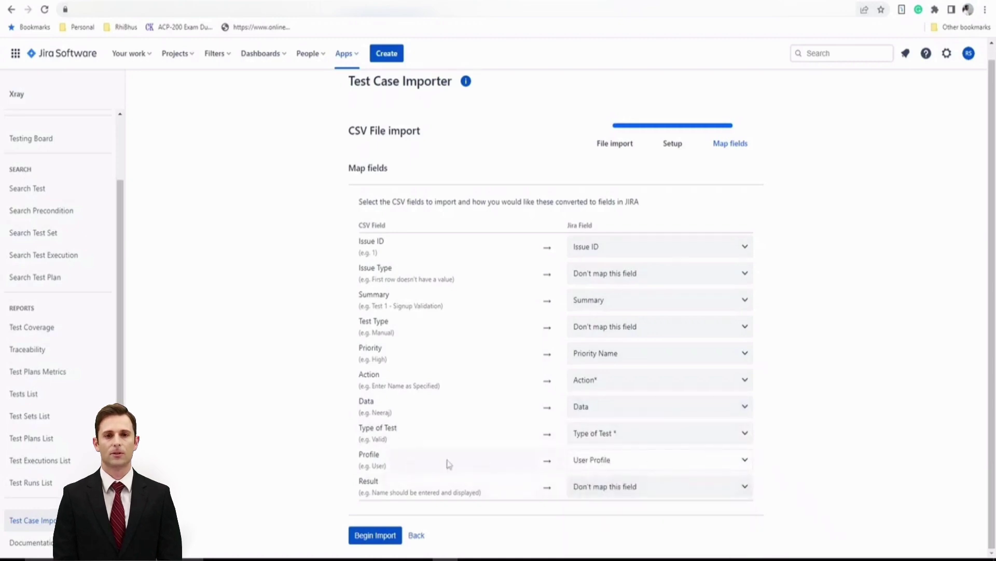
{"action": "left_click_drag", "start_coordinate": [361, 454], "coordinate": [379, 454]}
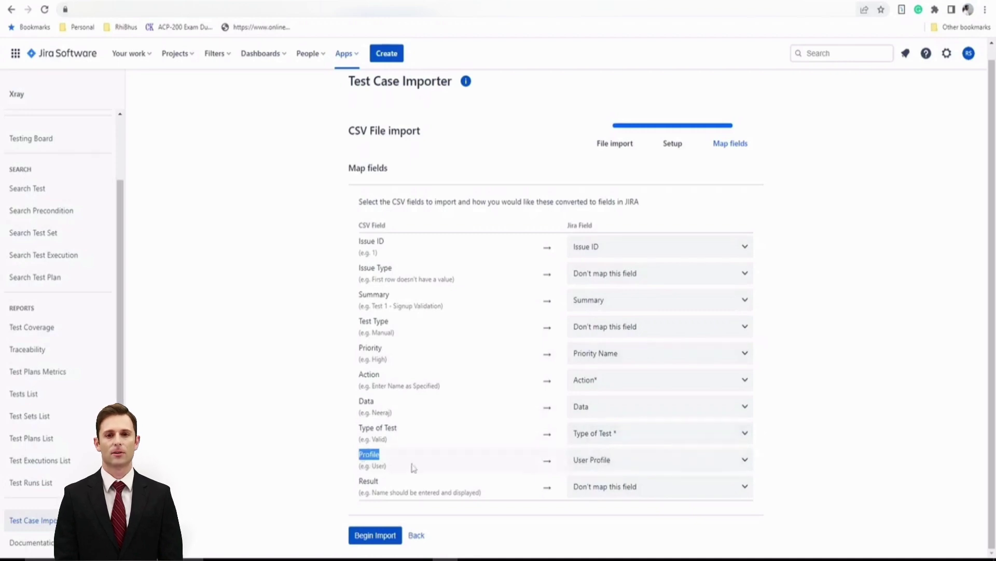
Map the CSV field Result to Expected Result and try to import the test cases.
{"action": "left_click", "coordinate": [588, 486]}
{"action": "type", "text": "res"}
{"action": "left_click", "coordinate": [610, 527]}
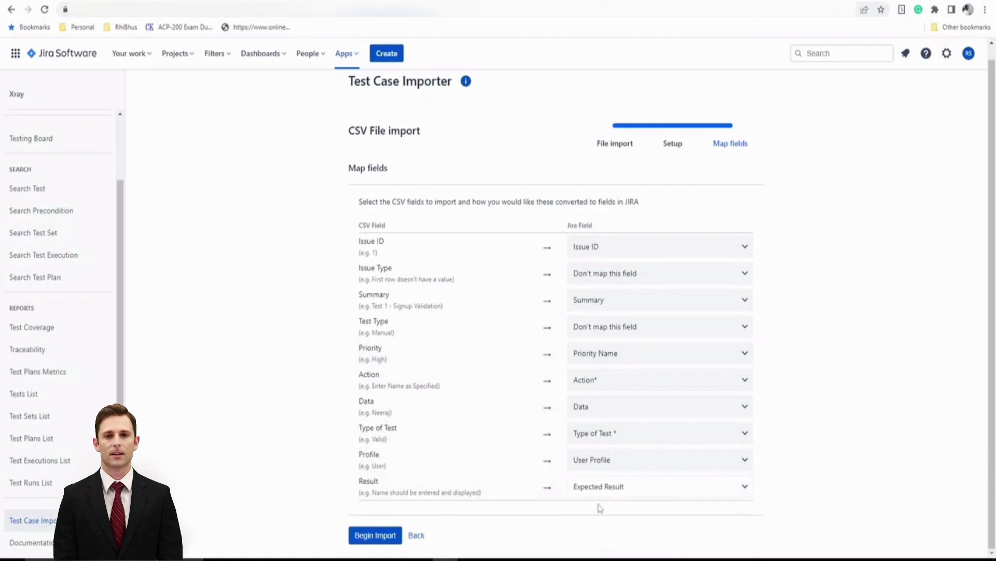
{"action": "left_click_drag", "start_coordinate": [360, 484], "coordinate": [384, 485]}
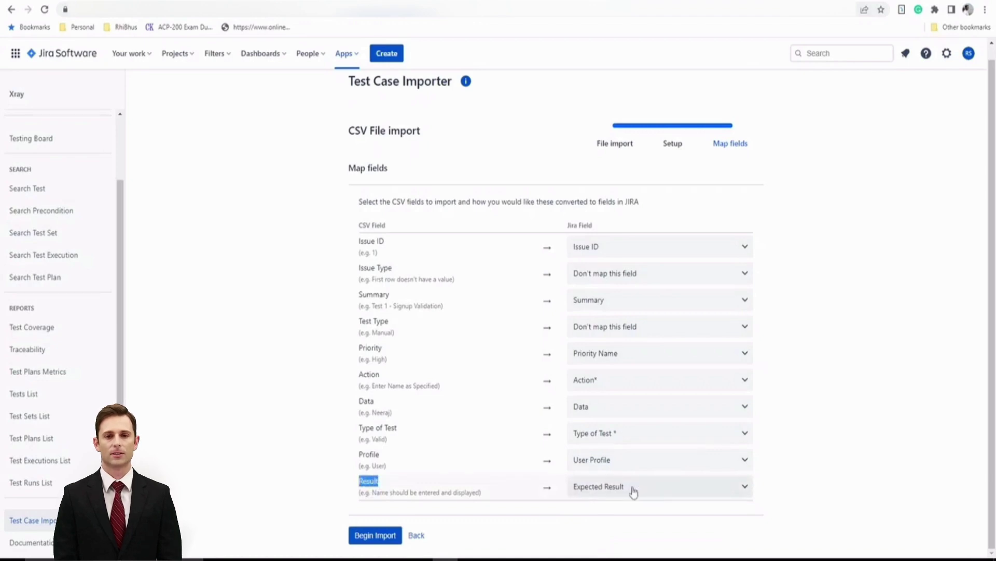
{"action": "left_click", "coordinate": [802, 475]}
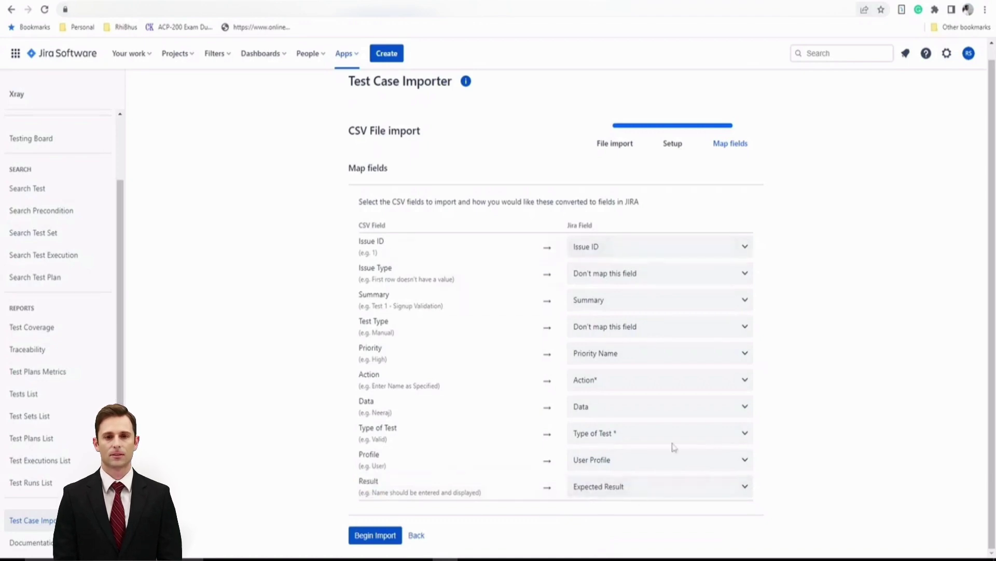
{"action": "left_click", "coordinate": [366, 533]}
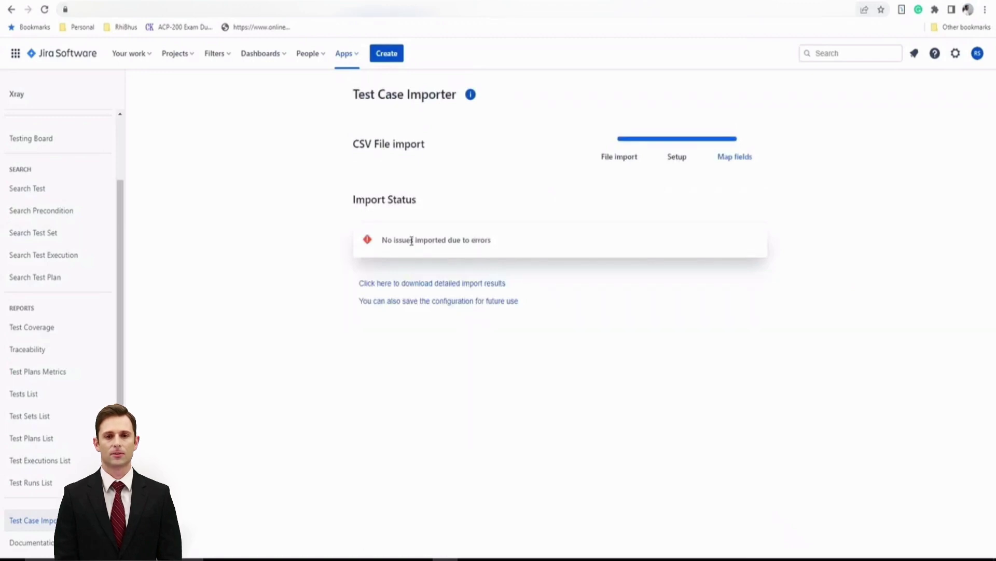
Reopen Xray's Test Case Importer and start a new CSV file import.
{"action": "left_click", "coordinate": [355, 57]}
{"action": "left_click", "coordinate": [384, 105]}
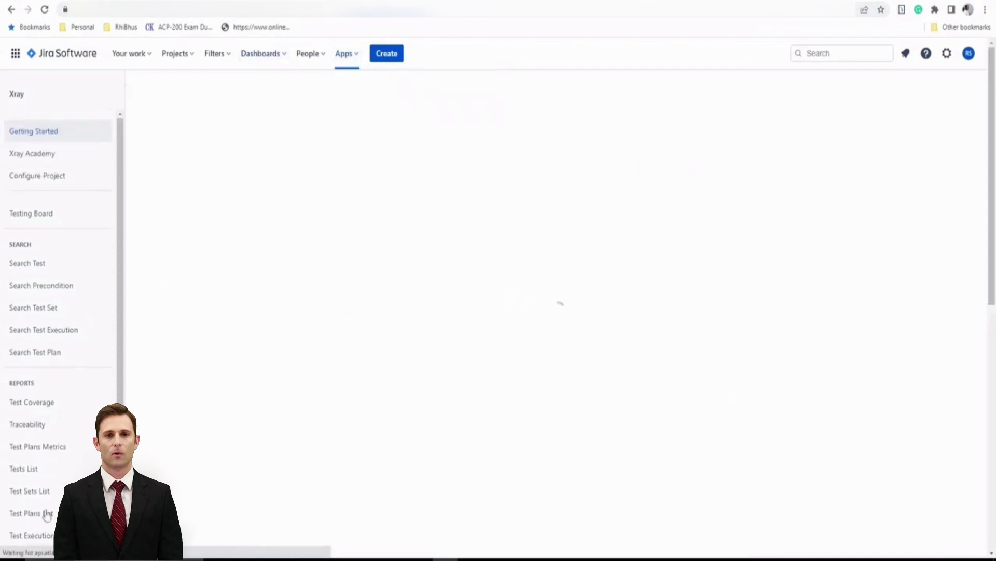
{"action": "scroll", "coordinate": [51, 453], "scroll_direction": "down", "scroll_amount": 2}
{"action": "left_click", "coordinate": [50, 520]}
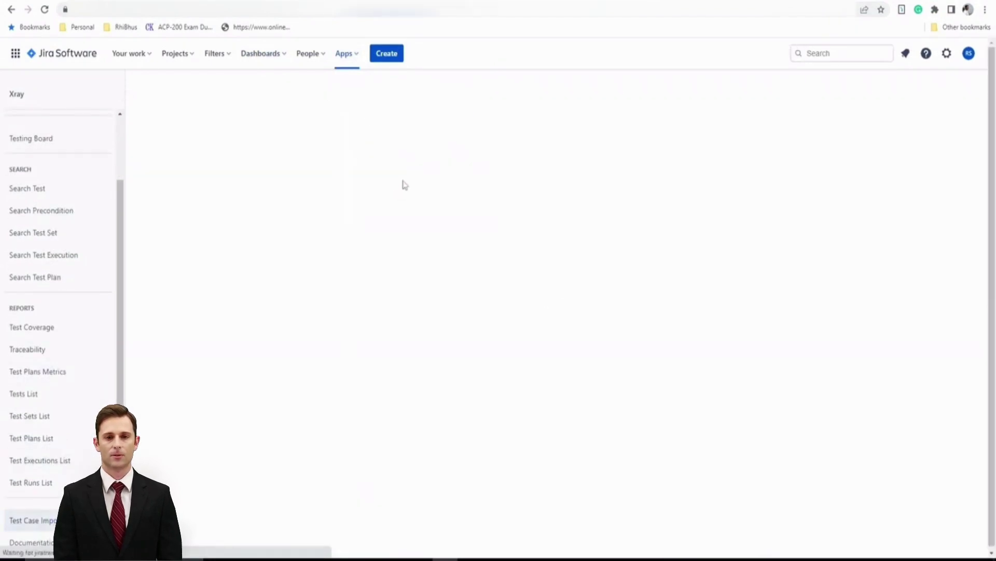
{"action": "left_click", "coordinate": [393, 190]}
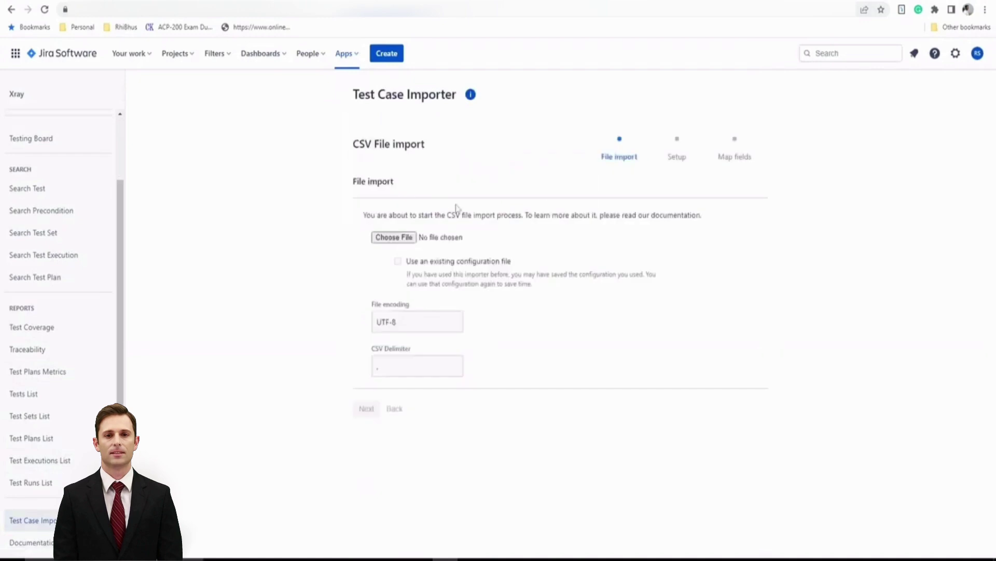
Choose the Xray Test Cases CSV file from Documents for the import and continue to the setup.
{"action": "left_click", "coordinate": [404, 238]}
{"action": "left_click", "coordinate": [581, 338]}
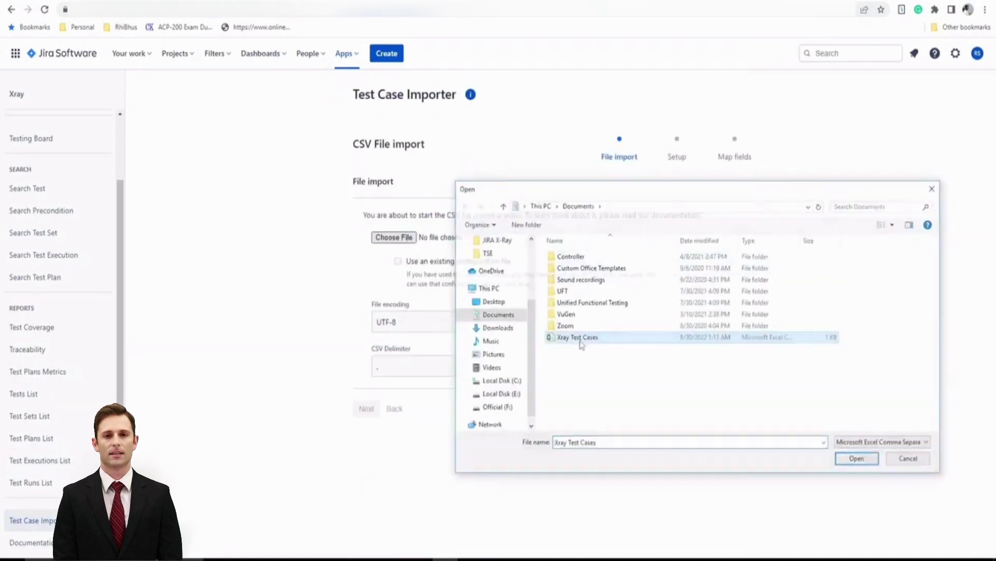
{"action": "double_click", "coordinate": [580, 341]}
{"action": "left_click", "coordinate": [366, 408]}
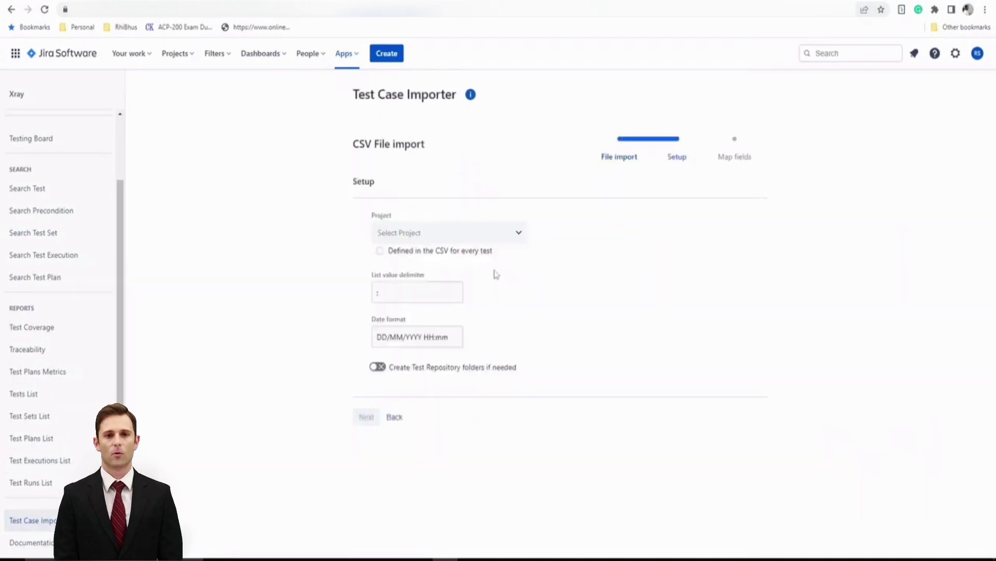
Set the import project to MY FIRST PROJECT and continue to the field mapping.
{"action": "left_click", "coordinate": [471, 235]}
{"action": "left_click", "coordinate": [415, 256]}
{"action": "left_click", "coordinate": [366, 417]}
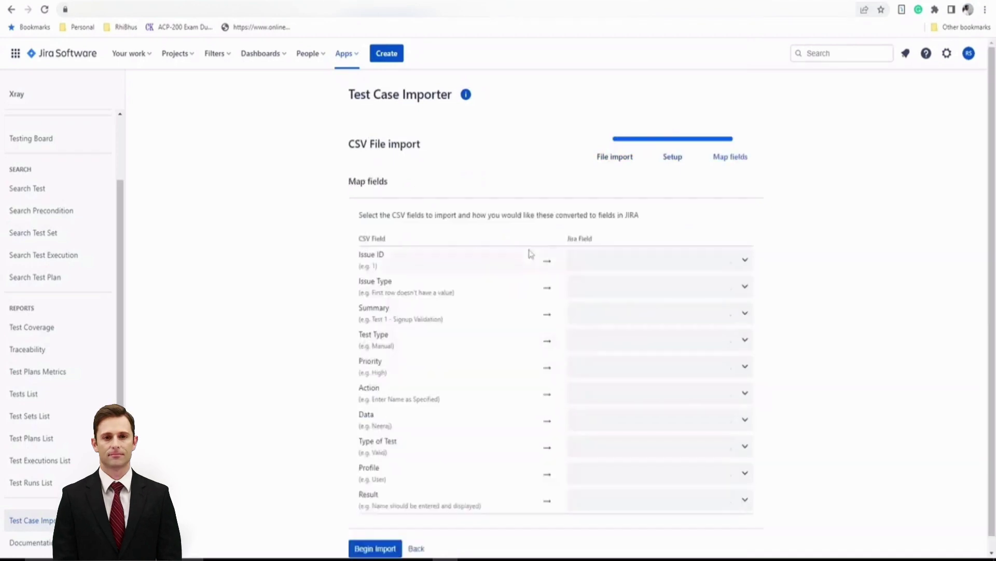
Map the CSV field Issue ID to Issue ID and keep Issue Type set to Don't map this field.
{"action": "left_click", "coordinate": [593, 263]}
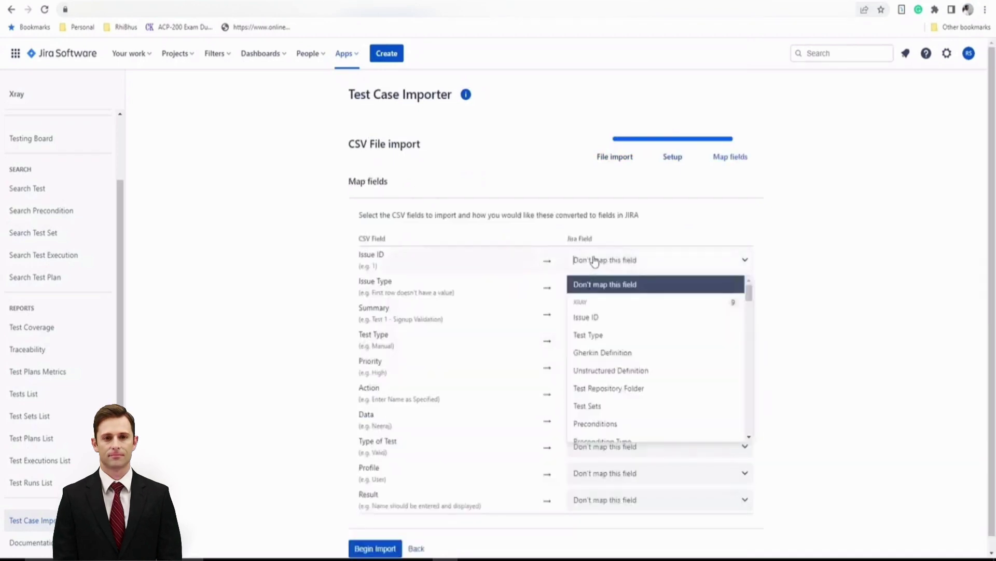
{"action": "type", "text": "Iss"}
{"action": "left_click", "coordinate": [603, 297]}
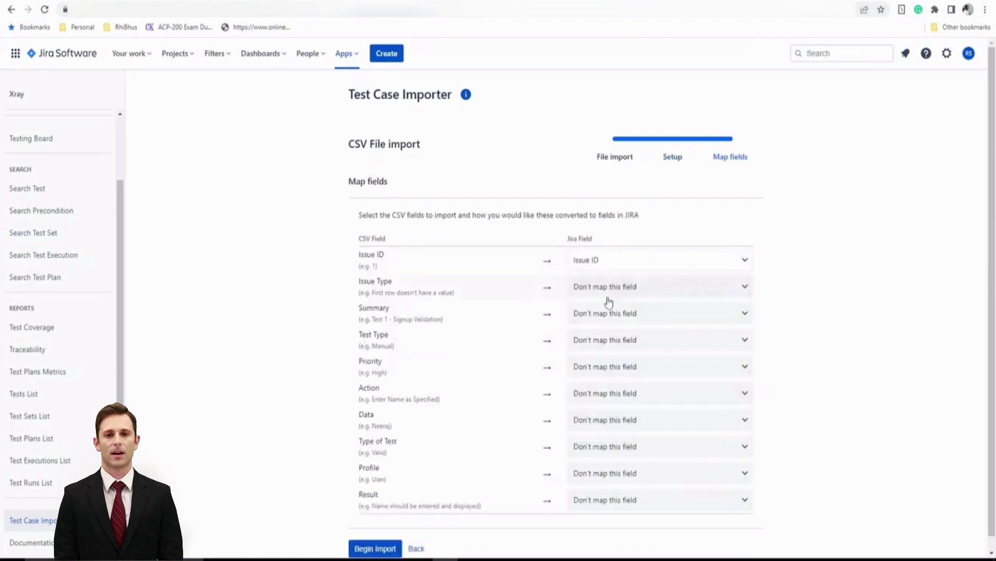
{"action": "left_click", "coordinate": [603, 288]}
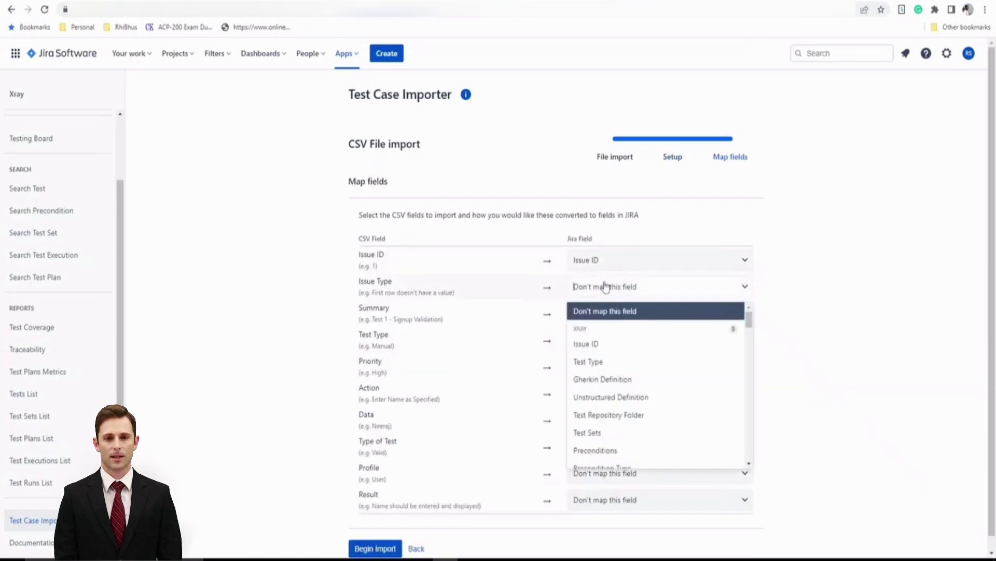
{"action": "type", "text": "I"}
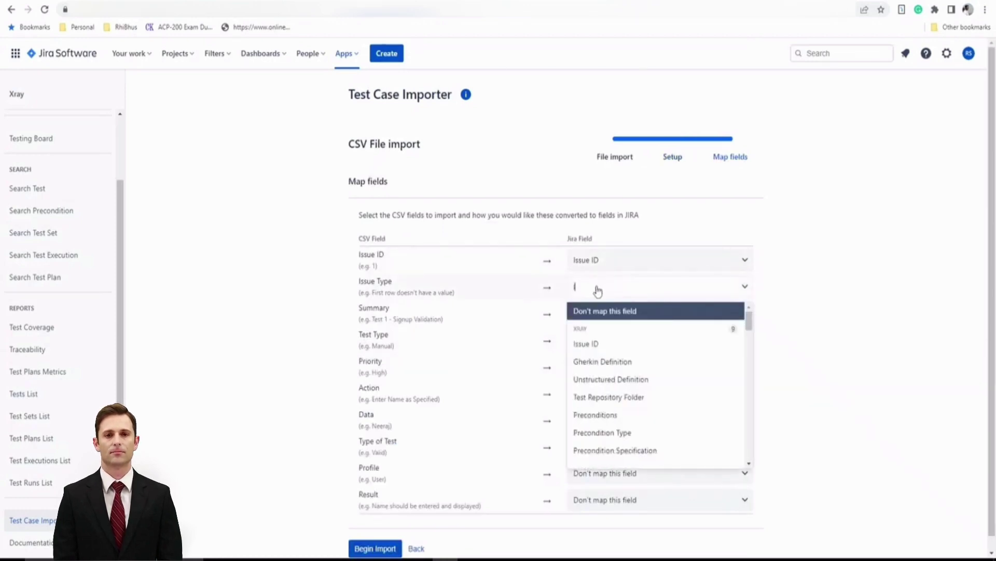
{"action": "left_click", "coordinate": [598, 311]}
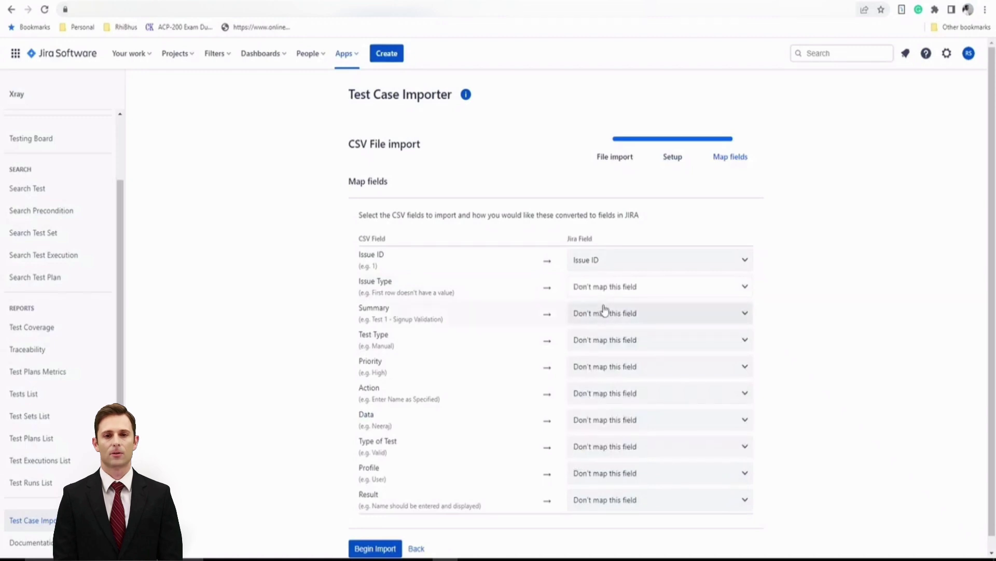
Map the CSV field Summary to Summary and the CSV field Test Type to Test Type.
{"action": "left_click", "coordinate": [604, 314]}
{"action": "type", "text": "sum"}
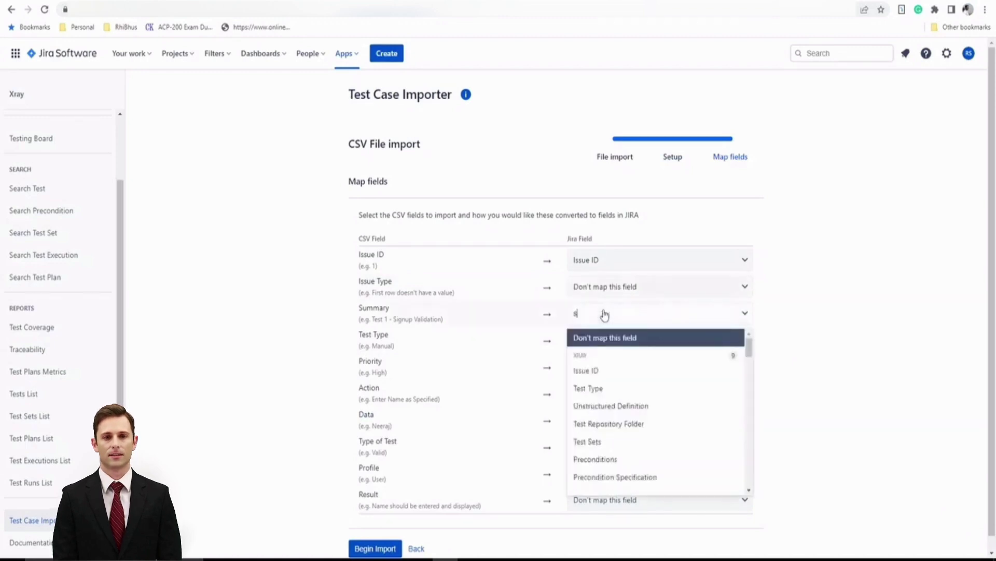
{"action": "left_click", "coordinate": [589, 353]}
{"action": "left_click", "coordinate": [607, 344]}
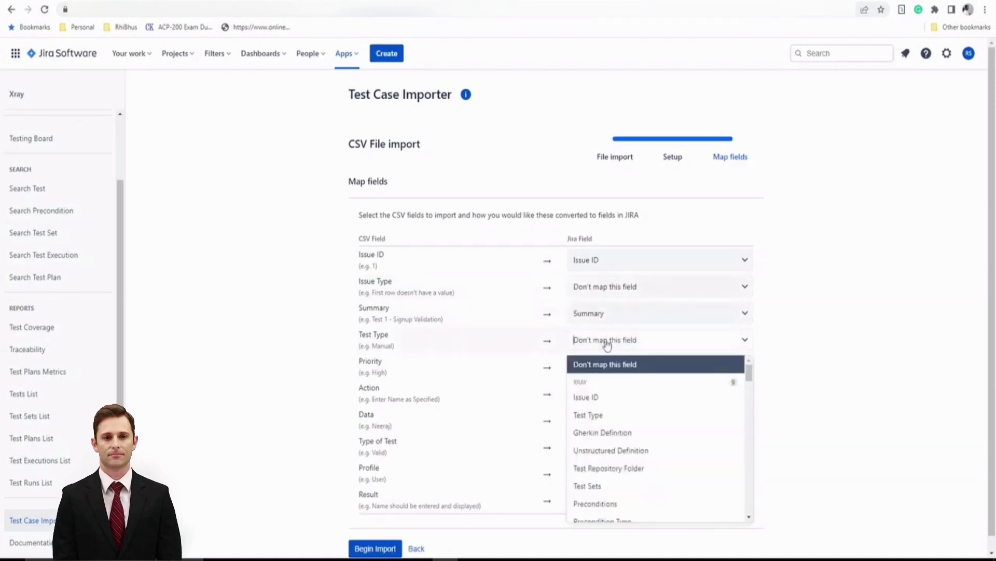
{"action": "type", "text": "test"}
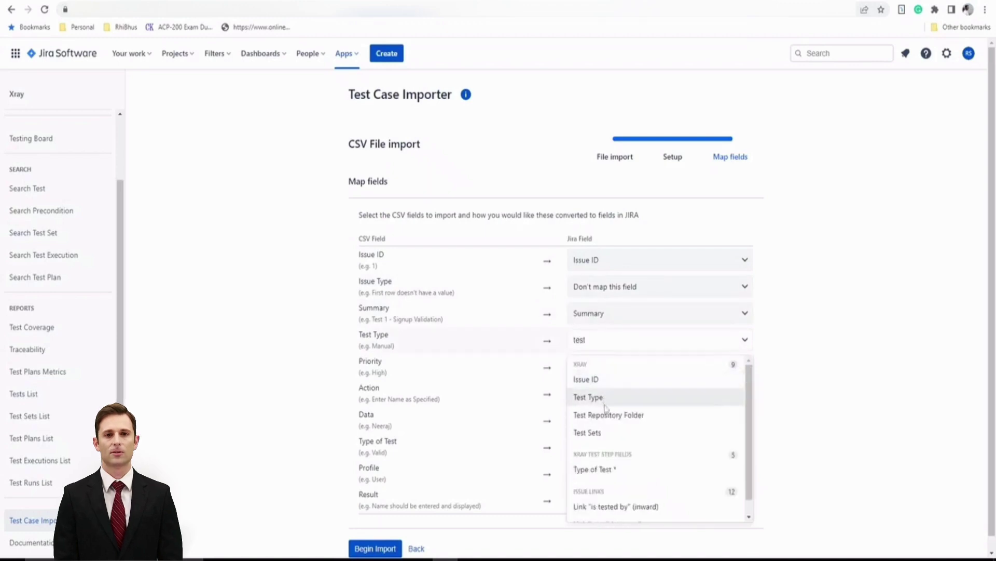
{"action": "left_click", "coordinate": [609, 398]}
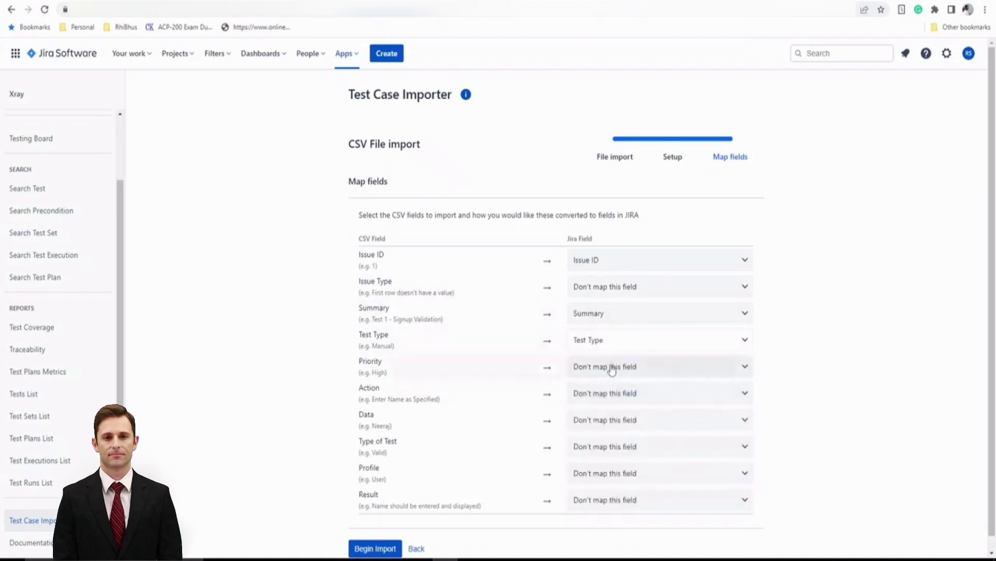
Map the CSV field Priority to Priority Name and the CSV field Action to Action*.
{"action": "left_click", "coordinate": [613, 368]}
{"action": "type", "text": "pri"}
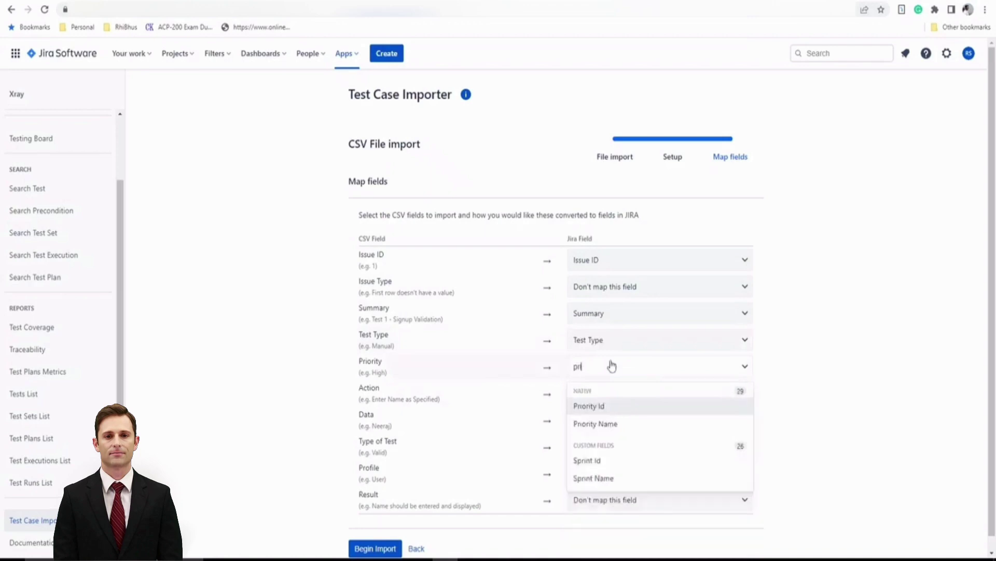
{"action": "left_click", "coordinate": [611, 421]}
{"action": "left_click", "coordinate": [607, 398]}
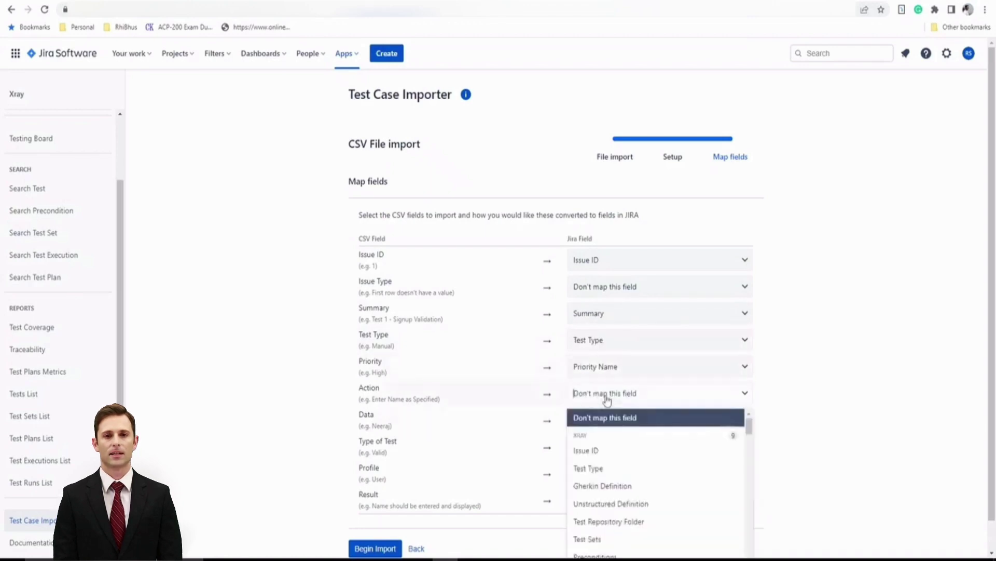
{"action": "type", "text": "act"}
{"action": "left_click", "coordinate": [604, 431]}
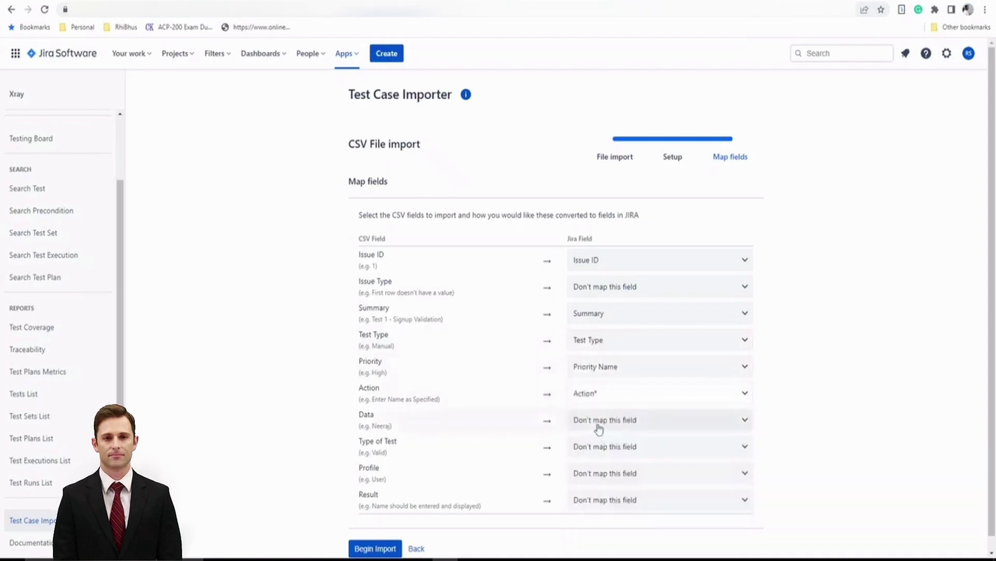
Map the CSV field Data to Data and the CSV field Type of Test to Type of Test *.
{"action": "left_click", "coordinate": [600, 423]}
{"action": "type", "text": "data"}
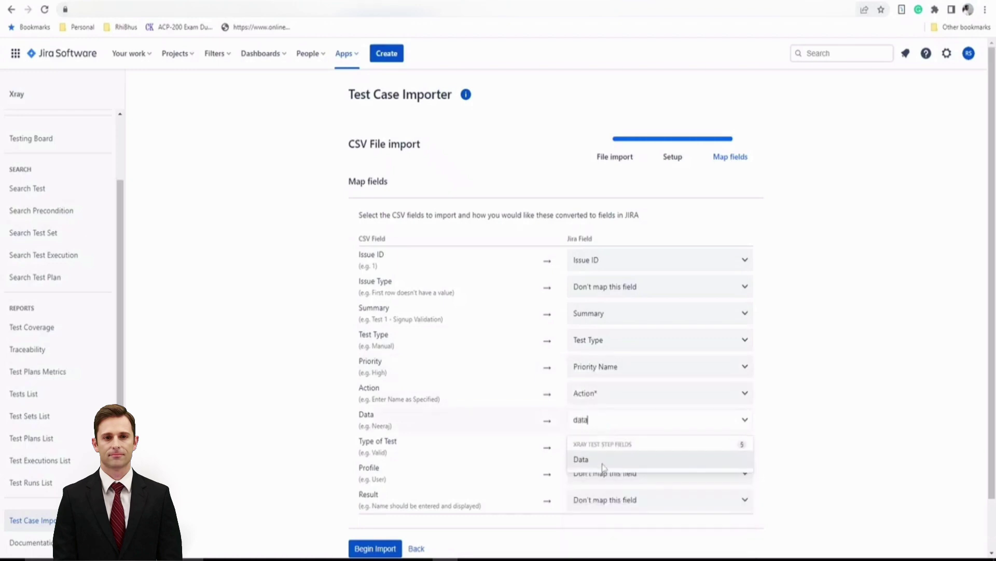
{"action": "left_click", "coordinate": [601, 459]}
{"action": "left_click", "coordinate": [601, 450]}
{"action": "type", "text": "typ"}
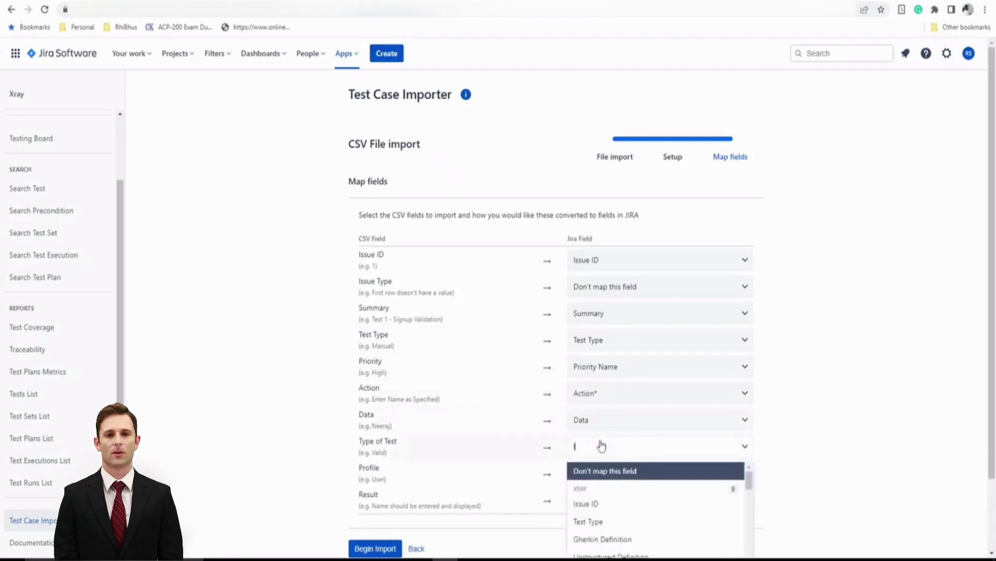
{"action": "left_click", "coordinate": [602, 541]}
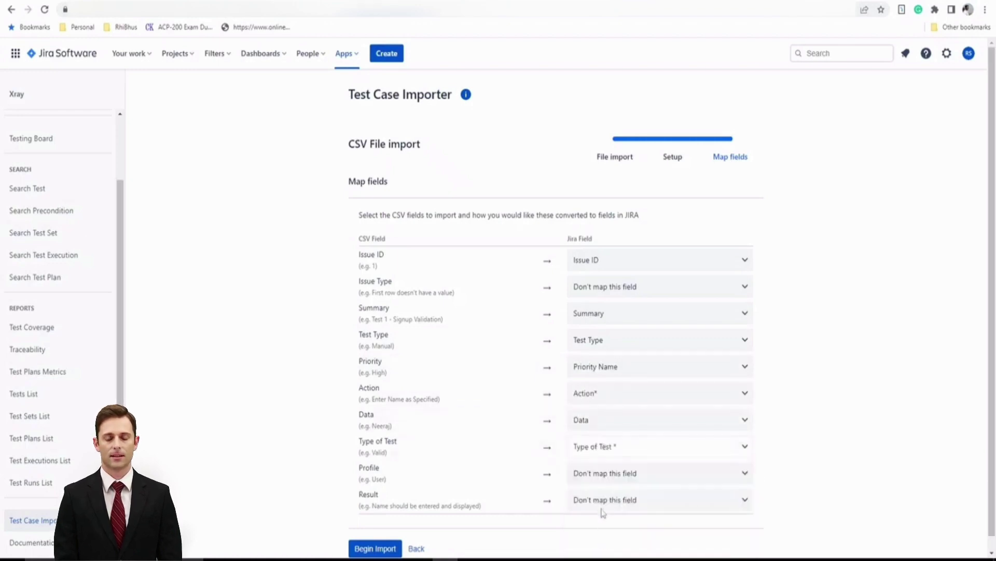
Map Profile to User Profile and Result to Expected Result, completing the field mapping, and begin the import.
{"action": "left_click", "coordinate": [603, 471]}
{"action": "type", "text": "pro"}
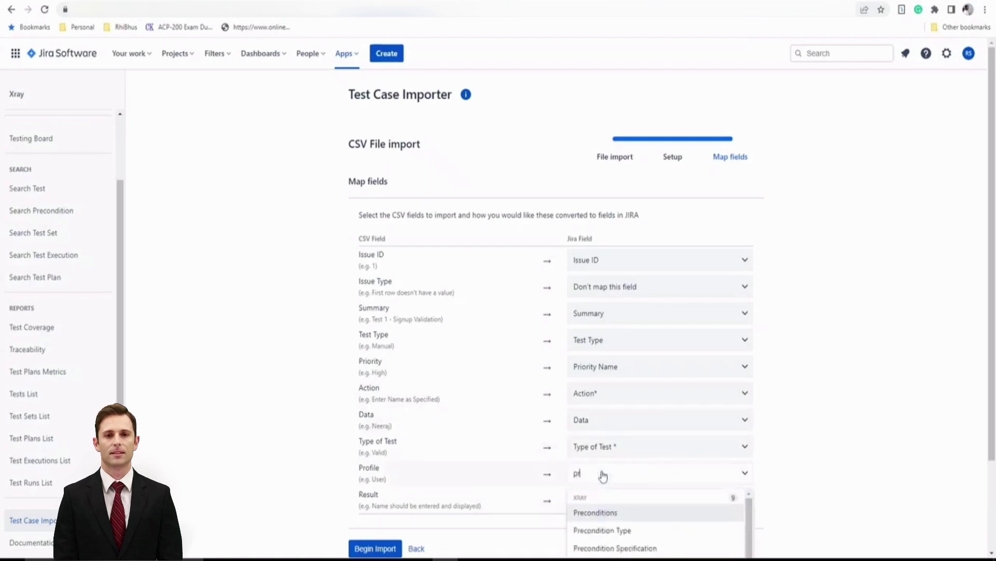
{"action": "left_click", "coordinate": [603, 511]}
{"action": "left_click", "coordinate": [604, 499]}
{"action": "type", "text": "ex"}
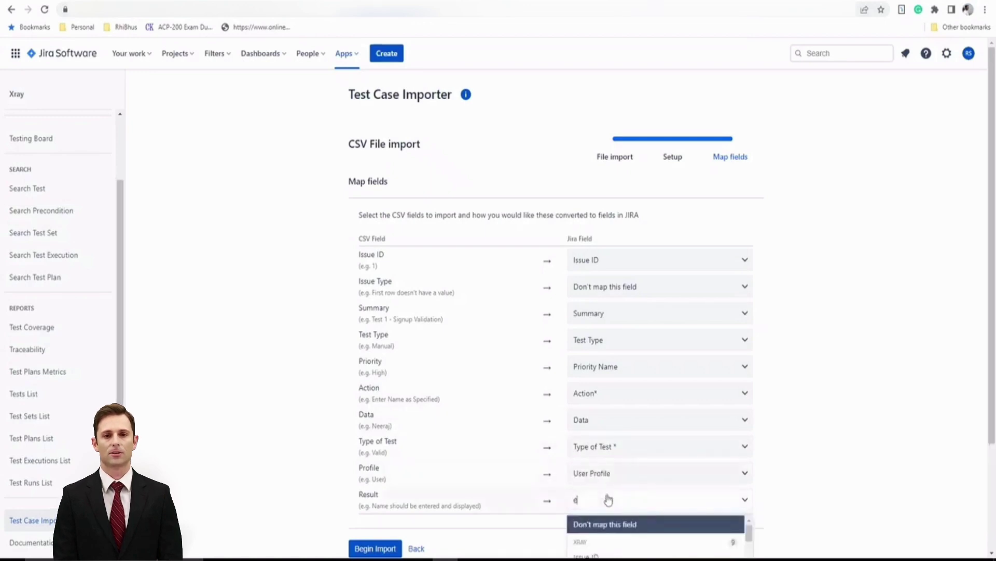
{"action": "left_click", "coordinate": [605, 539]}
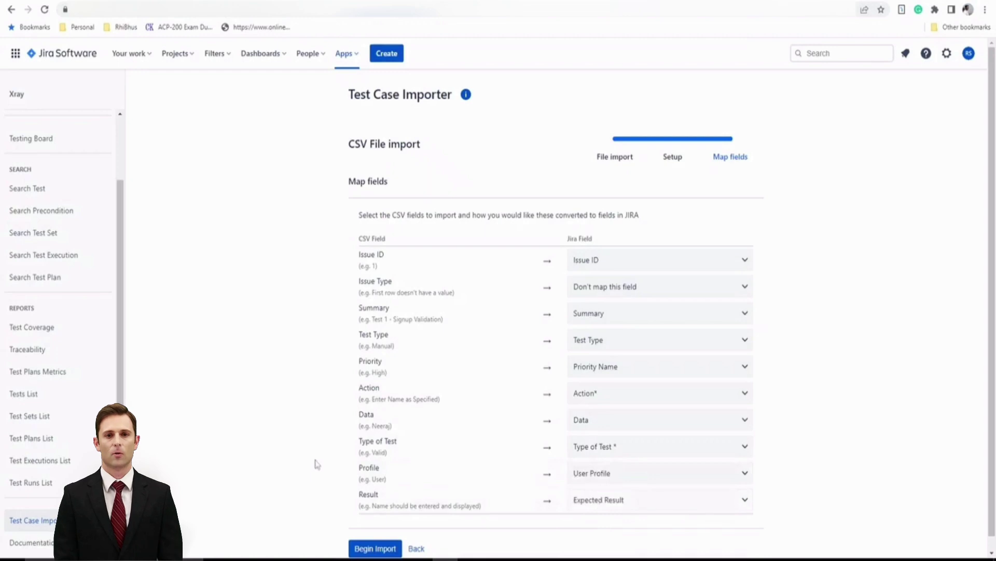
{"action": "left_click", "coordinate": [377, 548]}
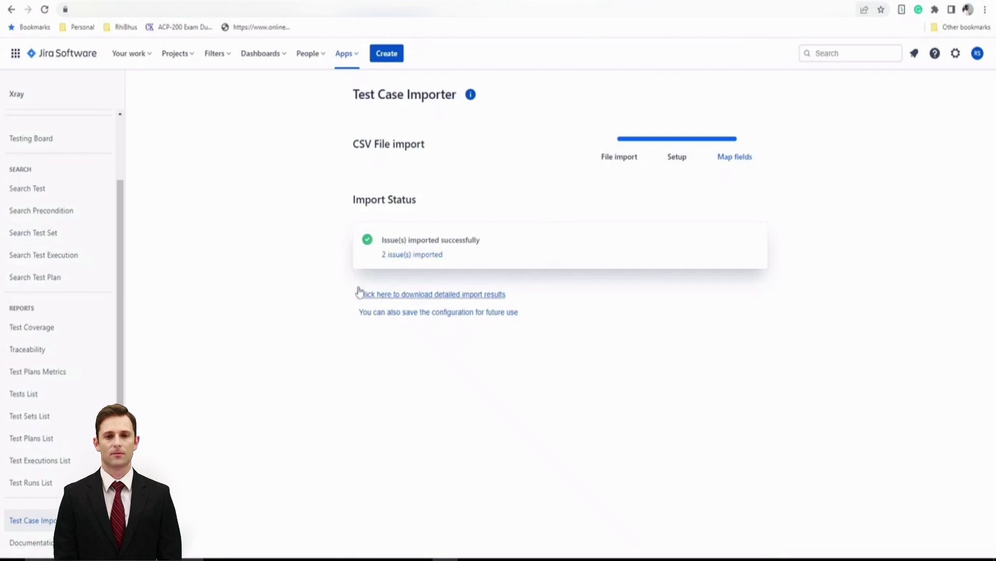
Open the imported issues from the import status and check the tests' Priority values in the source spreadsheet in Excel.
{"action": "left_click", "coordinate": [182, 54]}
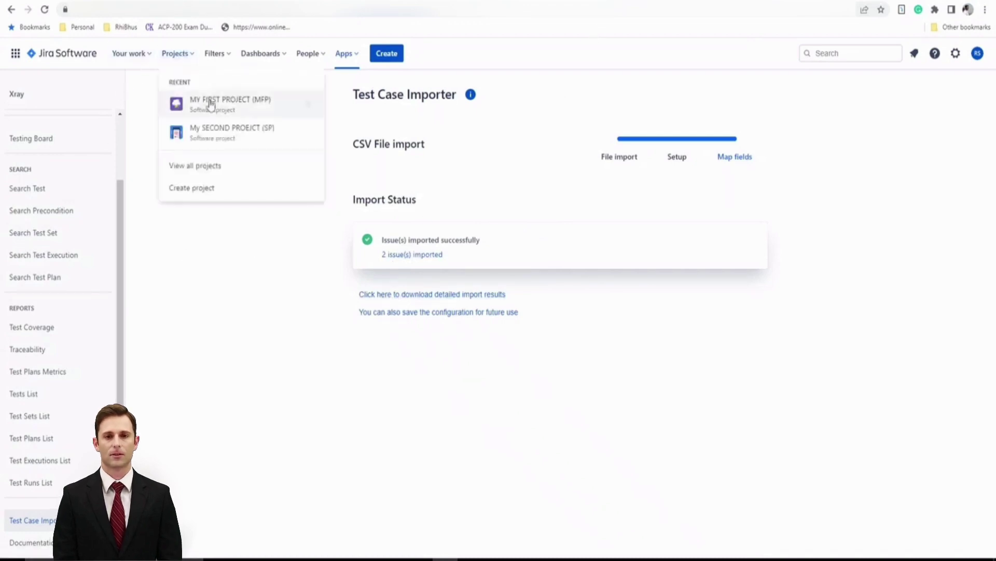
{"action": "left_click", "coordinate": [413, 256]}
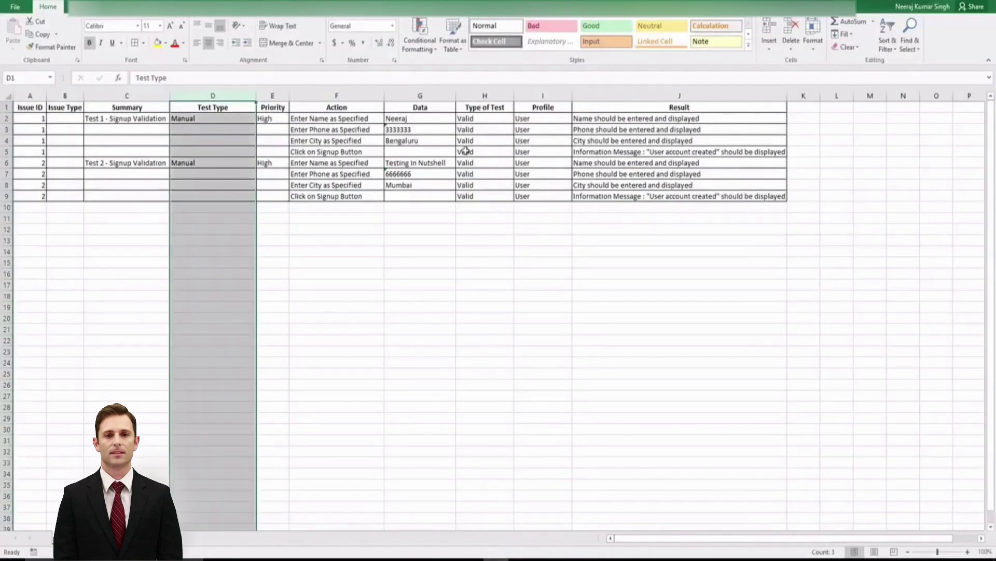
{"action": "left_click_drag", "start_coordinate": [269, 121], "coordinate": [278, 165]}
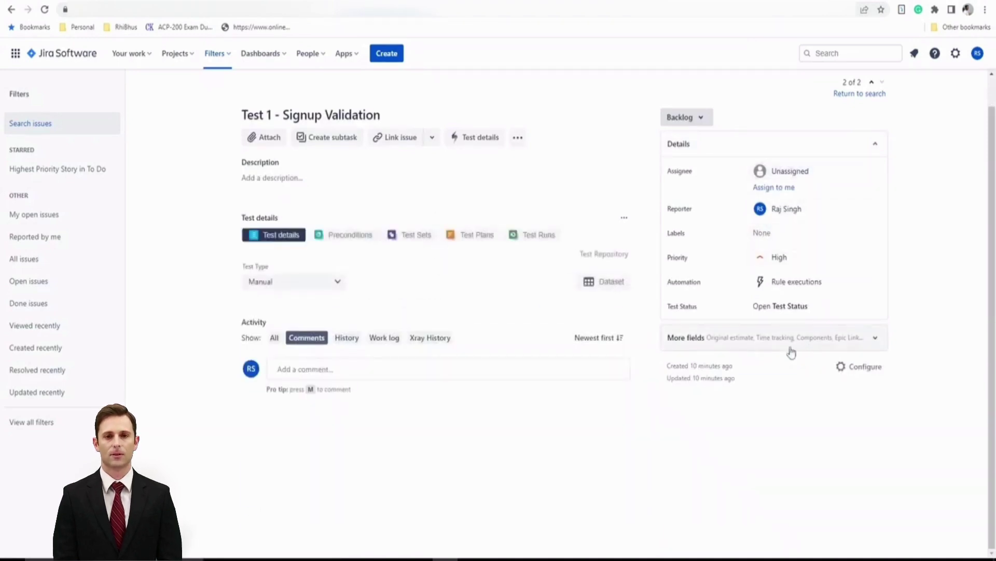
Examine the imported steps of Test 1 - Signup Validation, including action, data, expected result, type of test and user profile.
{"action": "scroll", "coordinate": [477, 280], "scroll_direction": "down", "scroll_amount": 3}
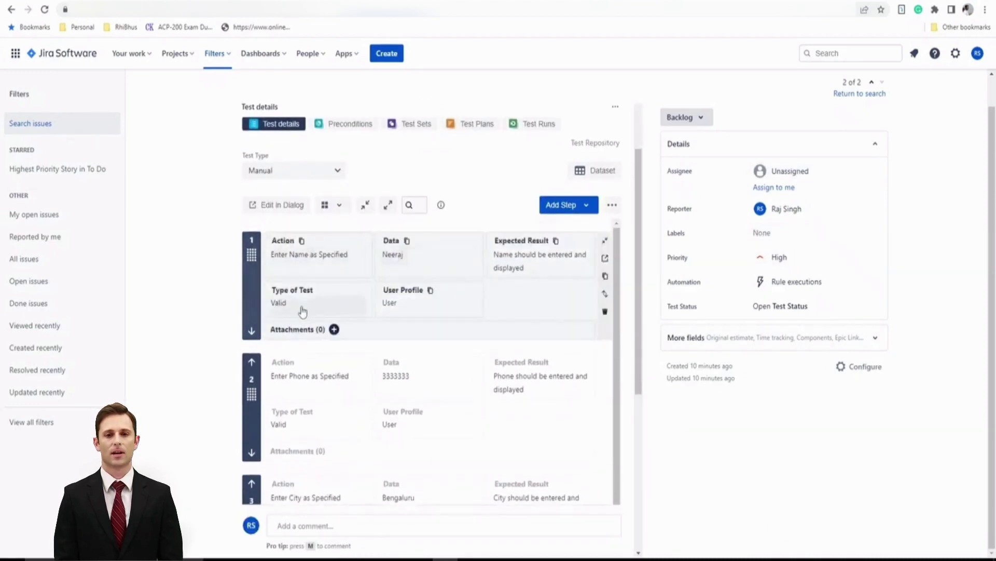
{"action": "scroll", "coordinate": [299, 299], "scroll_direction": "down", "scroll_amount": 1}
{"action": "scroll", "coordinate": [407, 285], "scroll_direction": "up", "scroll_amount": 1}
{"action": "scroll", "coordinate": [459, 335], "scroll_direction": "down", "scroll_amount": 3}
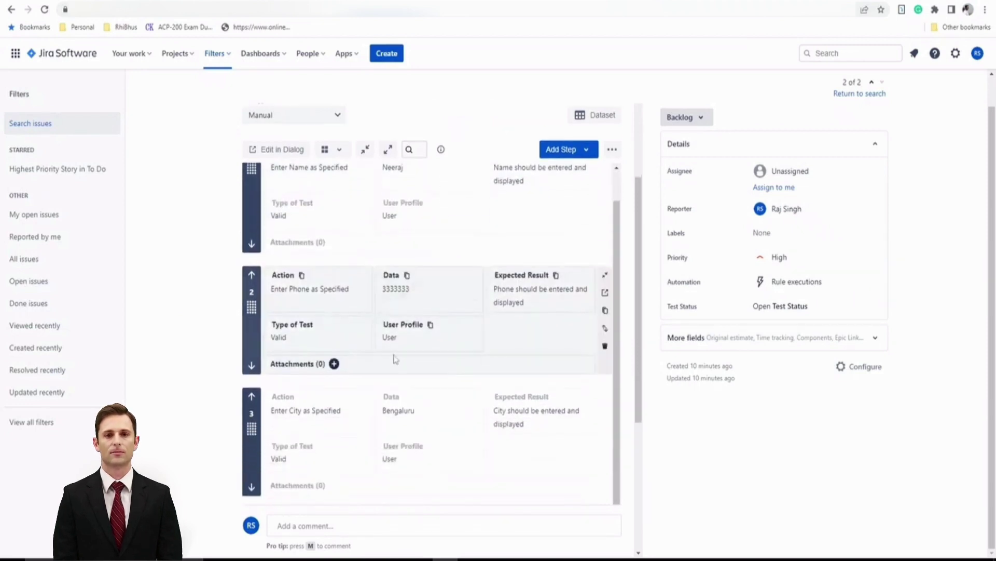
{"action": "scroll", "coordinate": [394, 358], "scroll_direction": "down", "scroll_amount": 2}
{"action": "scroll", "coordinate": [395, 382], "scroll_direction": "down", "scroll_amount": 4}
{"action": "scroll", "coordinate": [392, 382], "scroll_direction": "down", "scroll_amount": 1}
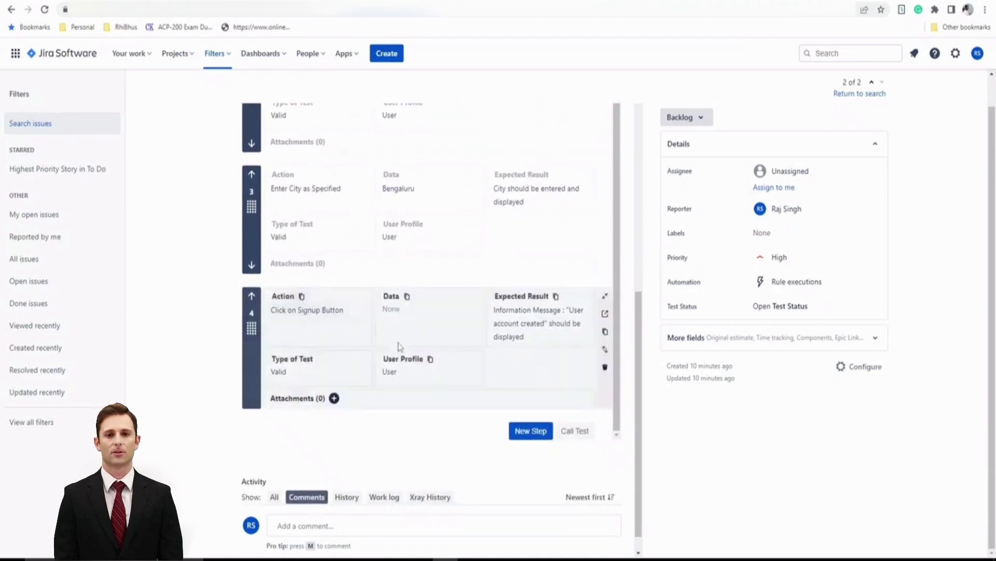
{"action": "scroll", "coordinate": [399, 345], "scroll_direction": "up", "scroll_amount": 1}
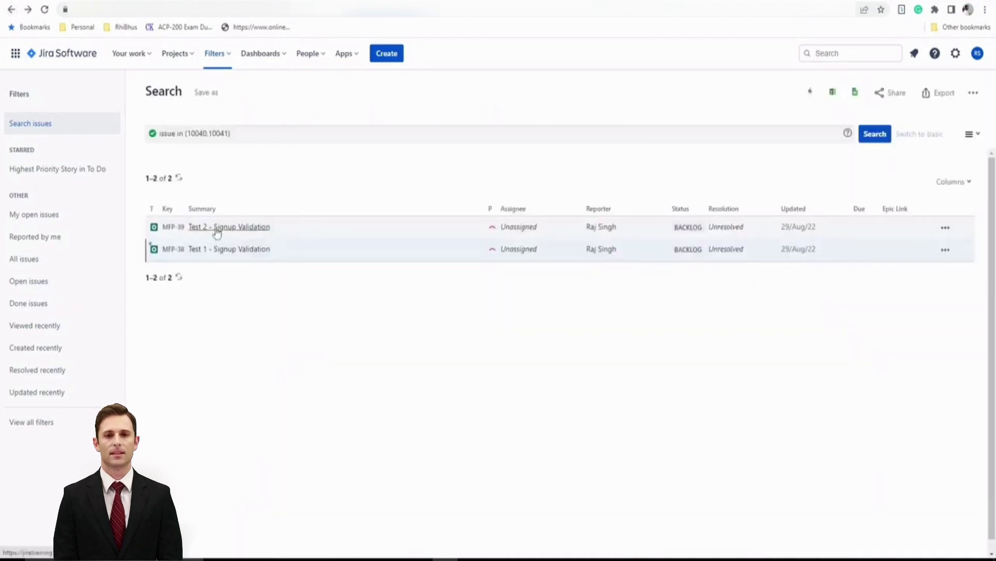
Open Test 2 - Signup Validation from the search results and look at the available test types.
{"action": "left_click", "coordinate": [217, 228]}
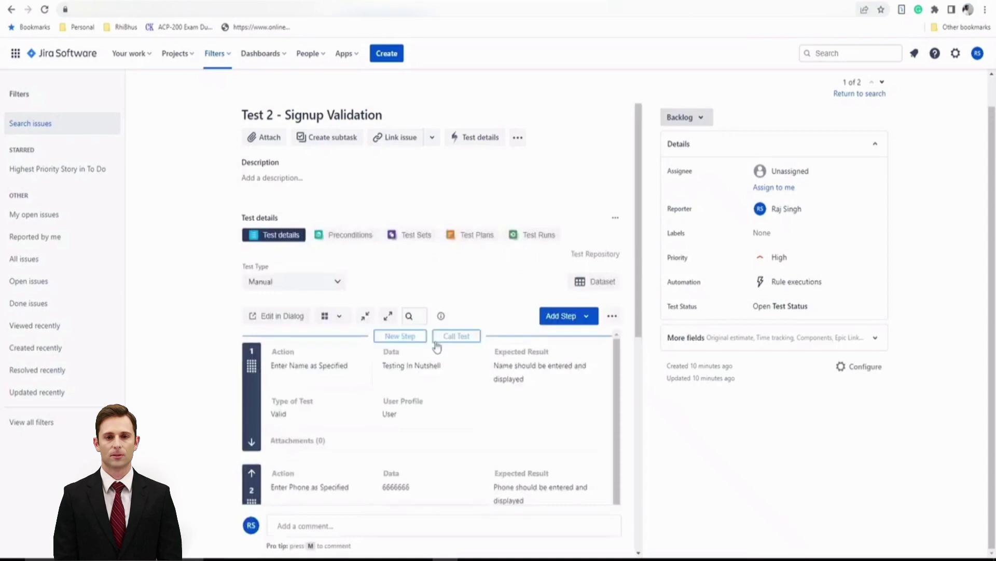
{"action": "scroll", "coordinate": [426, 364], "scroll_direction": "down", "scroll_amount": 2}
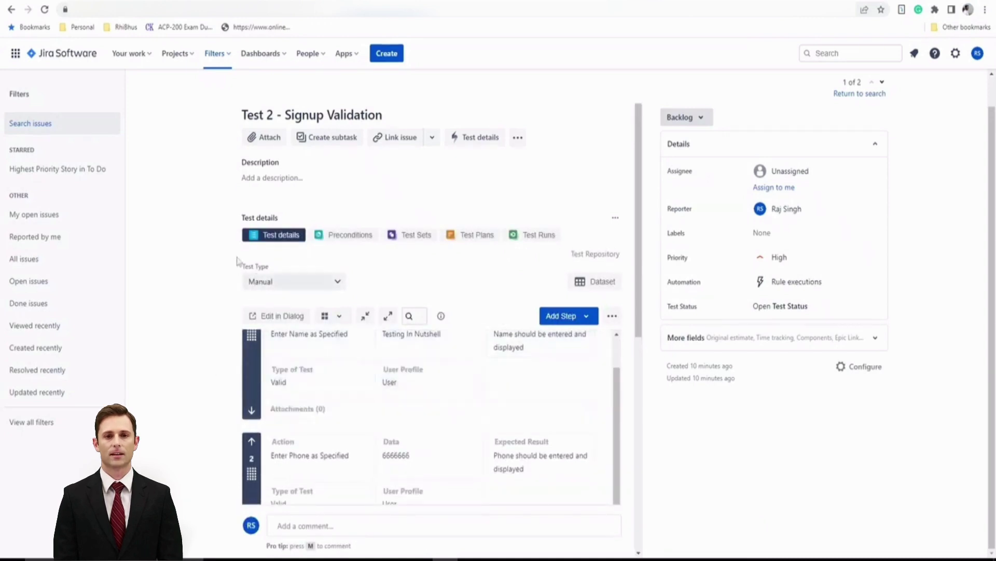
{"action": "left_click", "coordinate": [321, 283]}
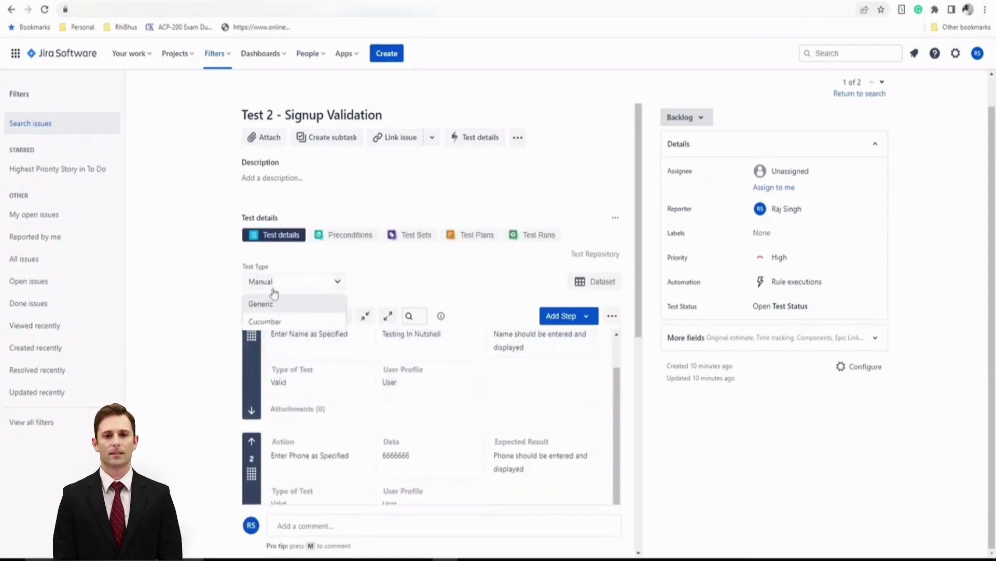
{"action": "left_click", "coordinate": [372, 282]}
Look through the fields of the new issue form for an Xray Test in MY FIRST PROJECT, and cancel it.
{"action": "left_click", "coordinate": [387, 55]}
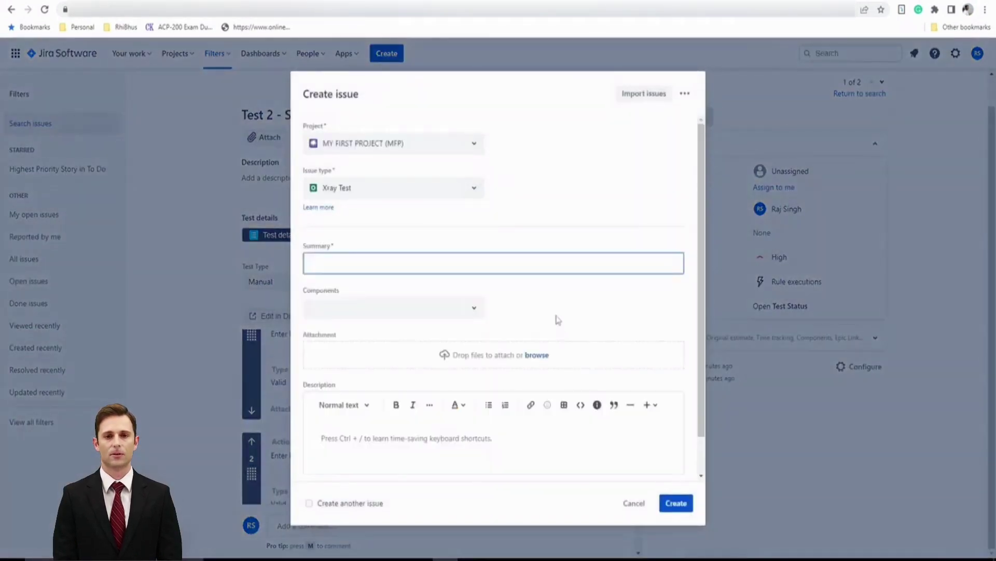
{"action": "scroll", "coordinate": [556, 319], "scroll_direction": "down", "scroll_amount": 2}
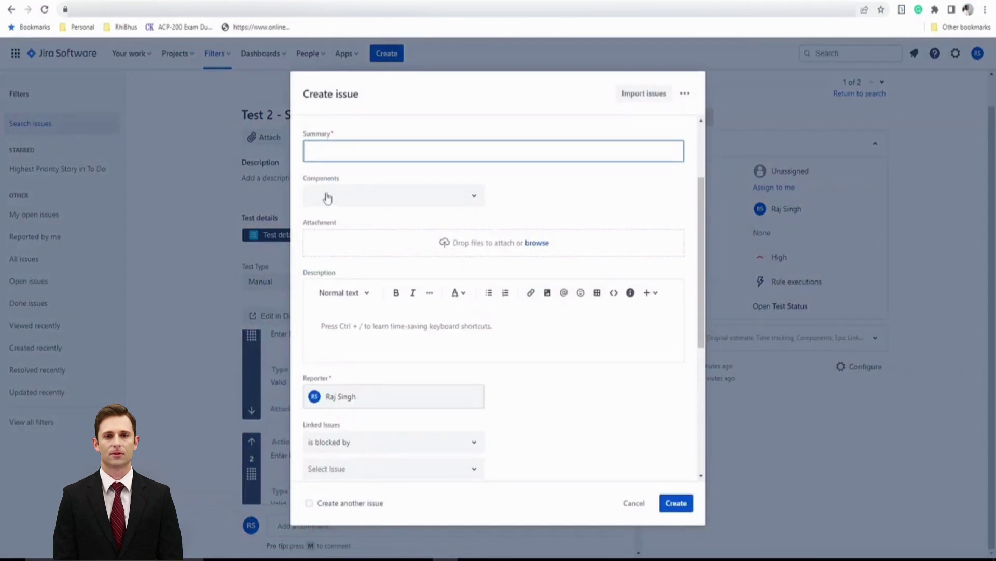
{"action": "scroll", "coordinate": [355, 393], "scroll_direction": "down", "scroll_amount": 4}
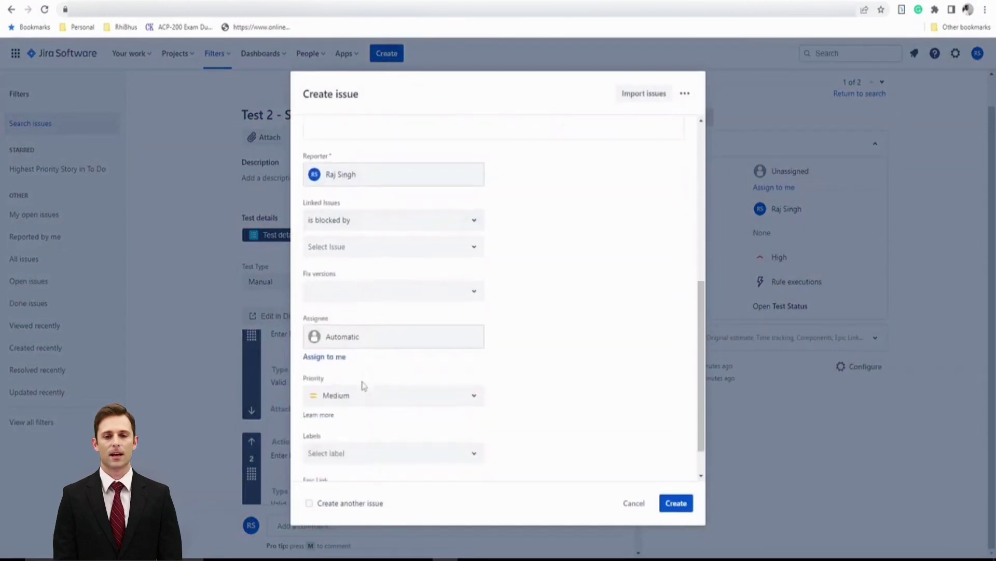
{"action": "scroll", "coordinate": [363, 384], "scroll_direction": "down", "scroll_amount": 1}
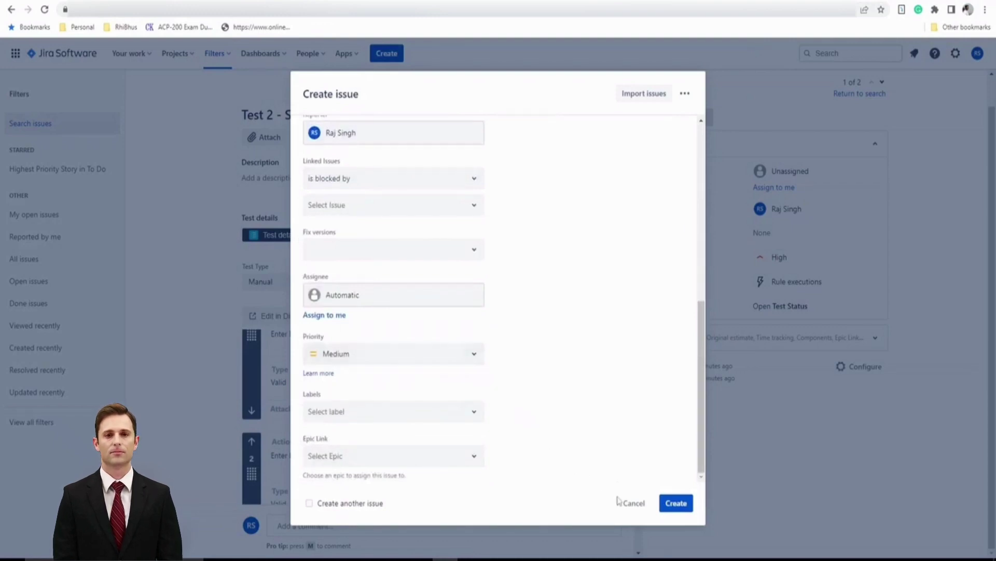
{"action": "left_click", "coordinate": [633, 502]}
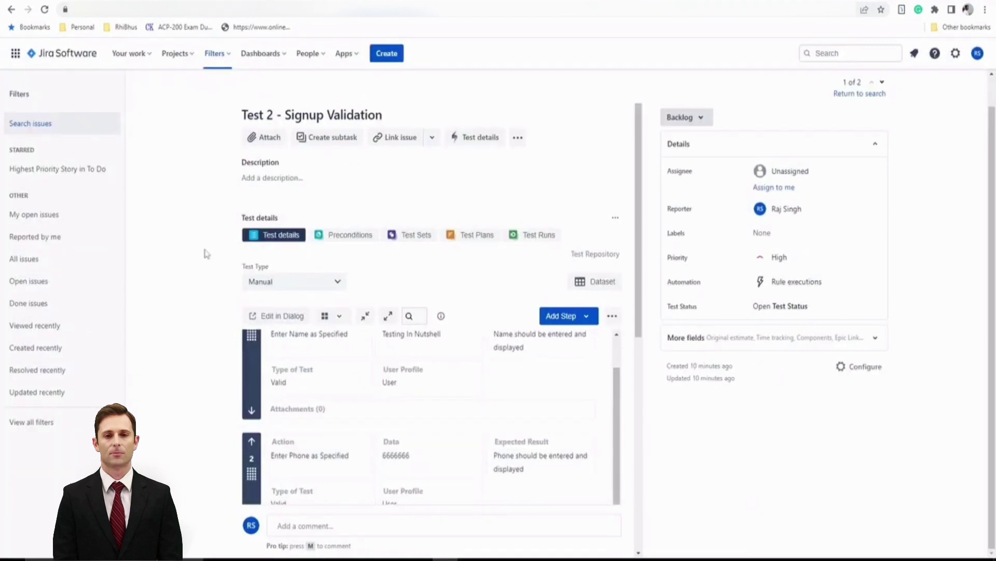
Examine the issue type of Test 2 - Signup Validation and the contents of its imported test steps.
{"action": "scroll", "coordinate": [386, 286], "scroll_direction": "down", "scroll_amount": 2}
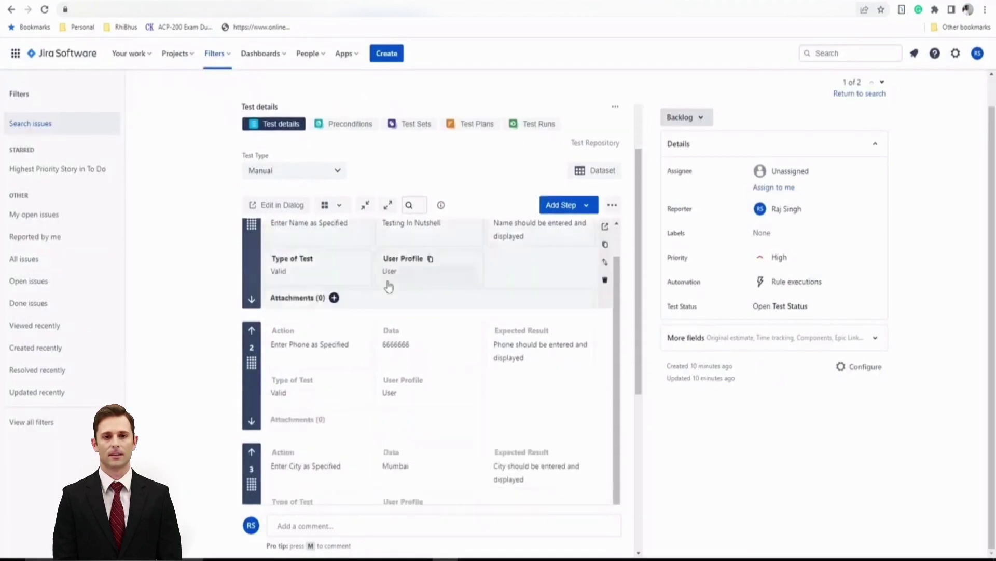
{"action": "scroll", "coordinate": [388, 286], "scroll_direction": "up", "scroll_amount": 1}
{"action": "scroll", "coordinate": [323, 162], "scroll_direction": "up", "scroll_amount": 3}
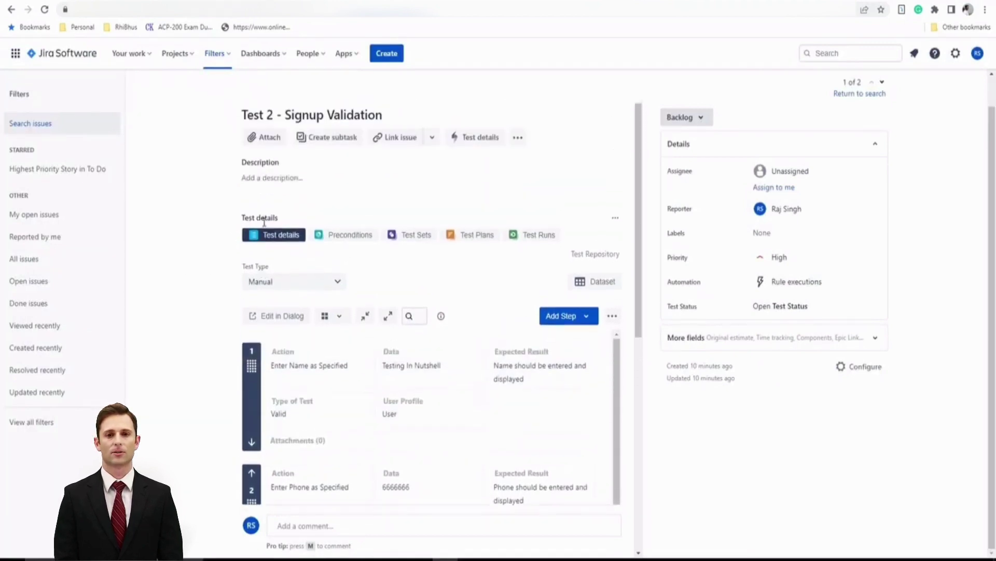
{"action": "scroll", "coordinate": [312, 160], "scroll_direction": "up", "scroll_amount": 1}
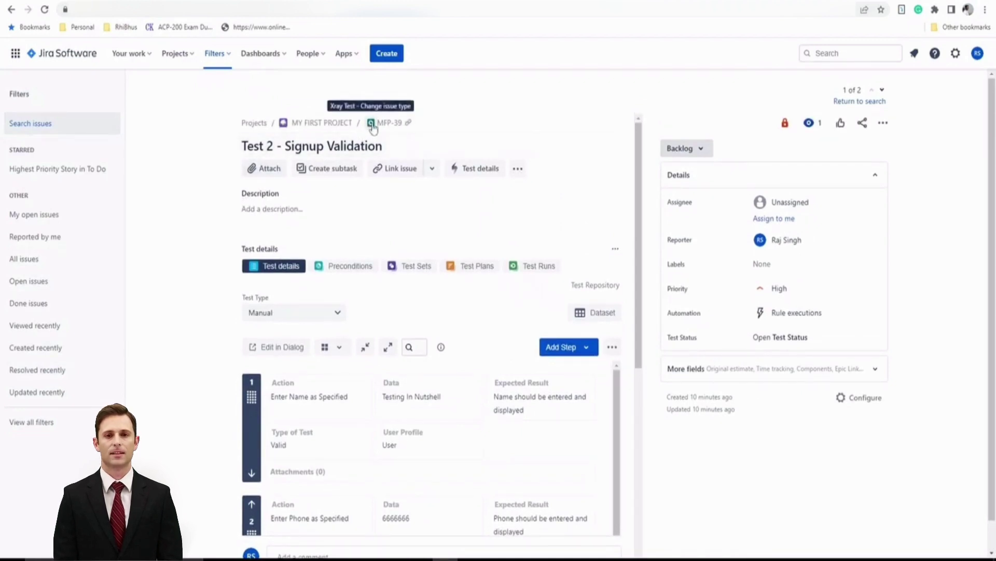
{"action": "scroll", "coordinate": [374, 303], "scroll_direction": "down", "scroll_amount": 3}
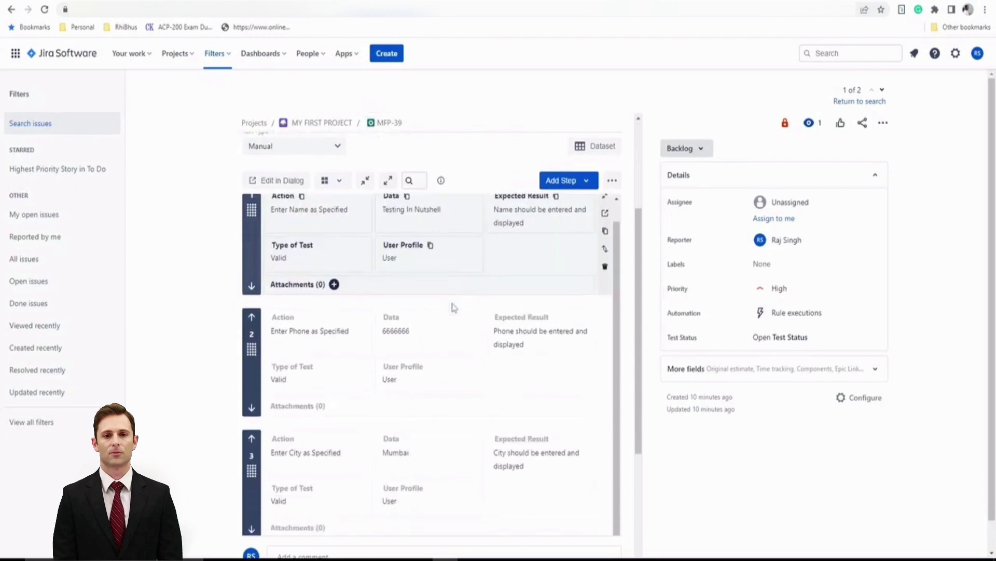
{"action": "mouse_move", "coordinate": [382, 294]}
{"action": "scroll", "coordinate": [445, 229], "scroll_direction": "up", "scroll_amount": 1}
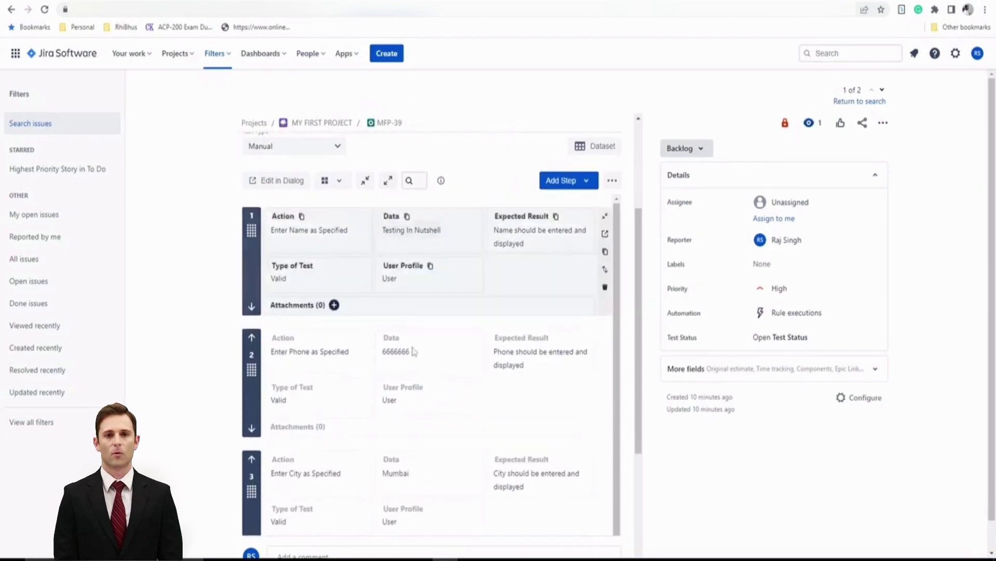
{"action": "scroll", "coordinate": [410, 371], "scroll_direction": "down", "scroll_amount": 1}
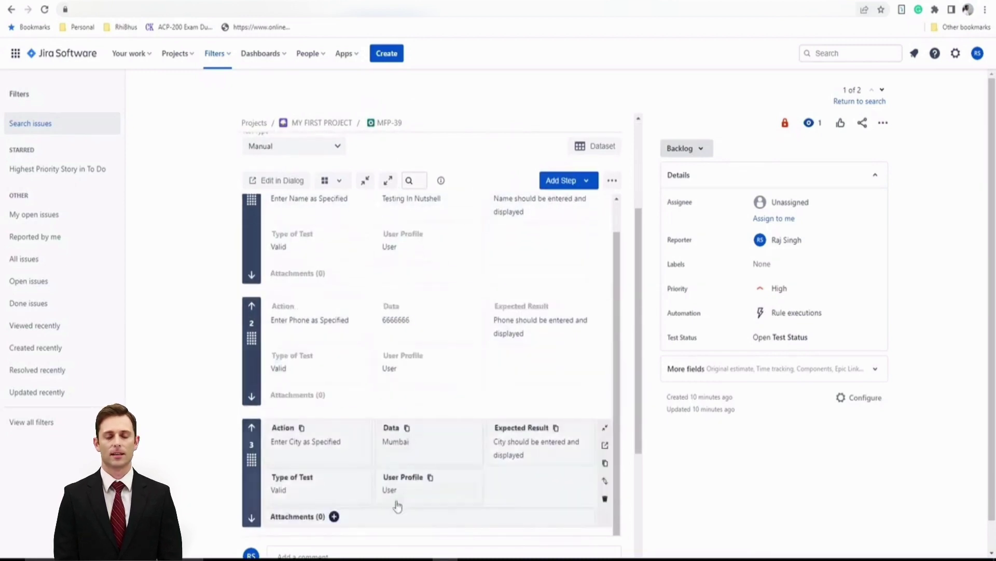
{"action": "scroll", "coordinate": [399, 506], "scroll_direction": "down", "scroll_amount": 1}
{"action": "scroll", "coordinate": [437, 452], "scroll_direction": "down", "scroll_amount": 3}
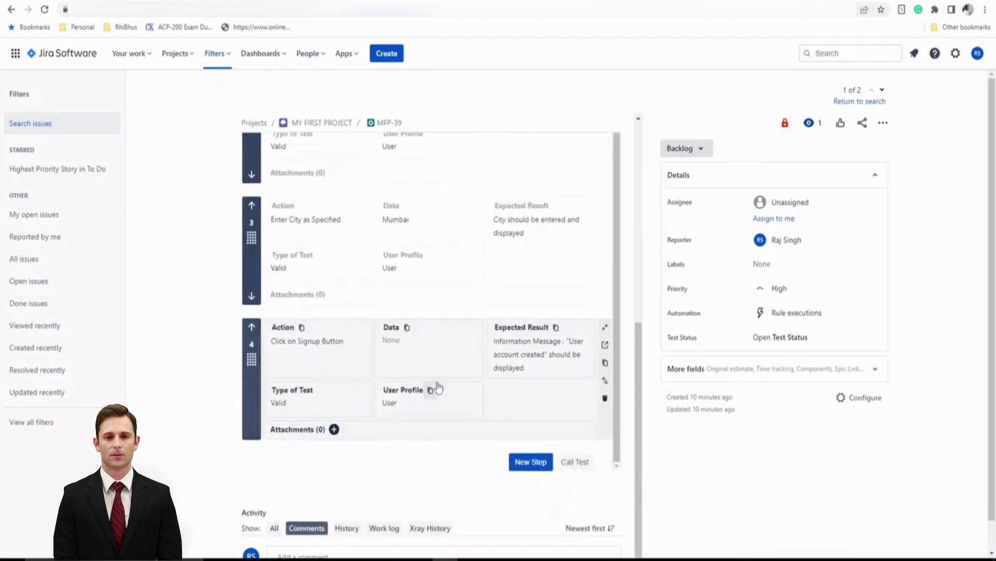